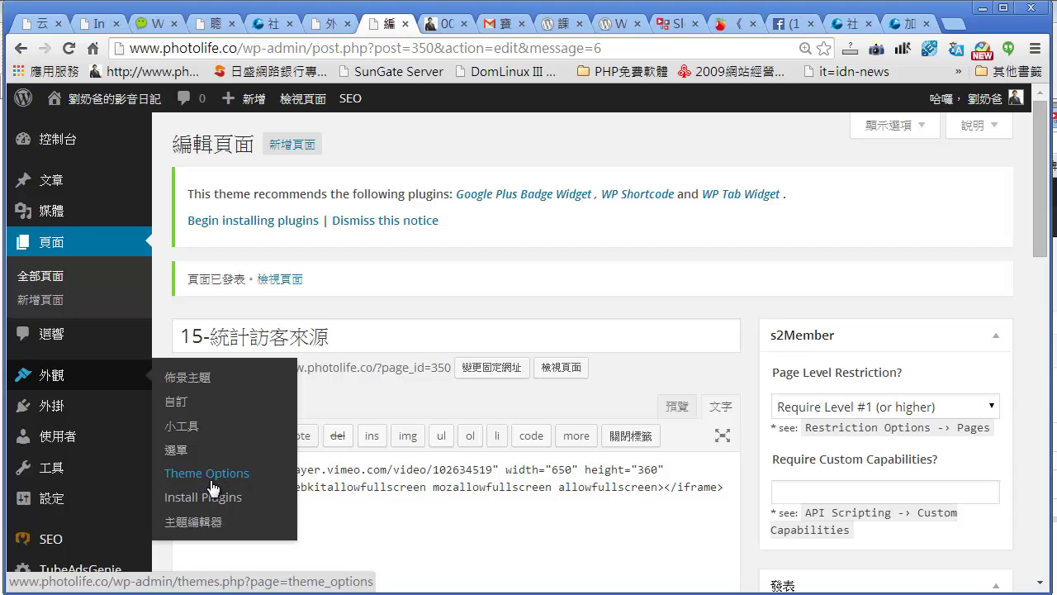
- In the theme options' General Settings, check the recommended logo size and open the uploader for the Logo Image
click(219, 477)
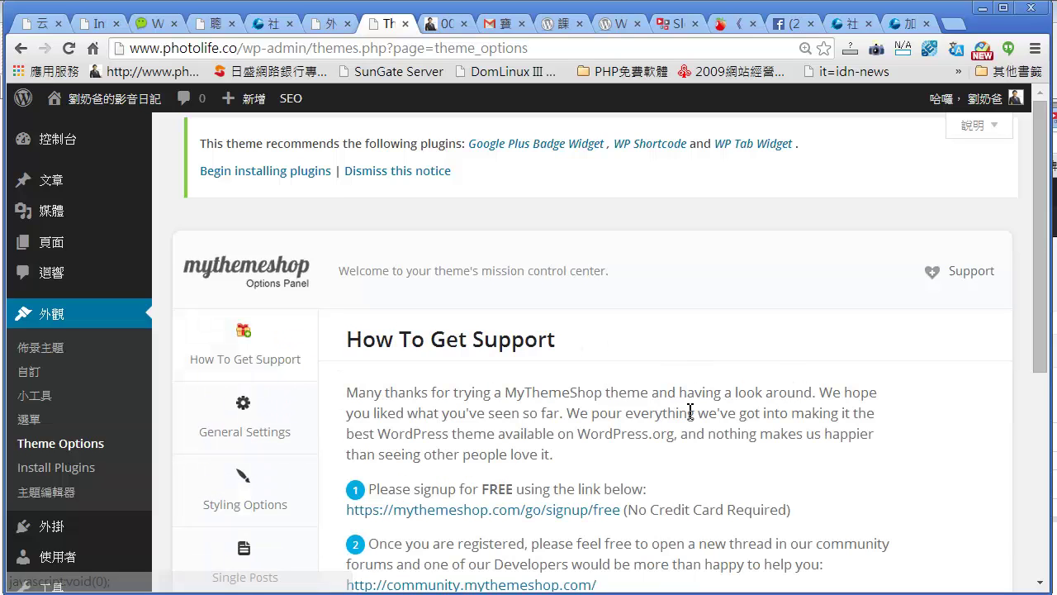
click(214, 415)
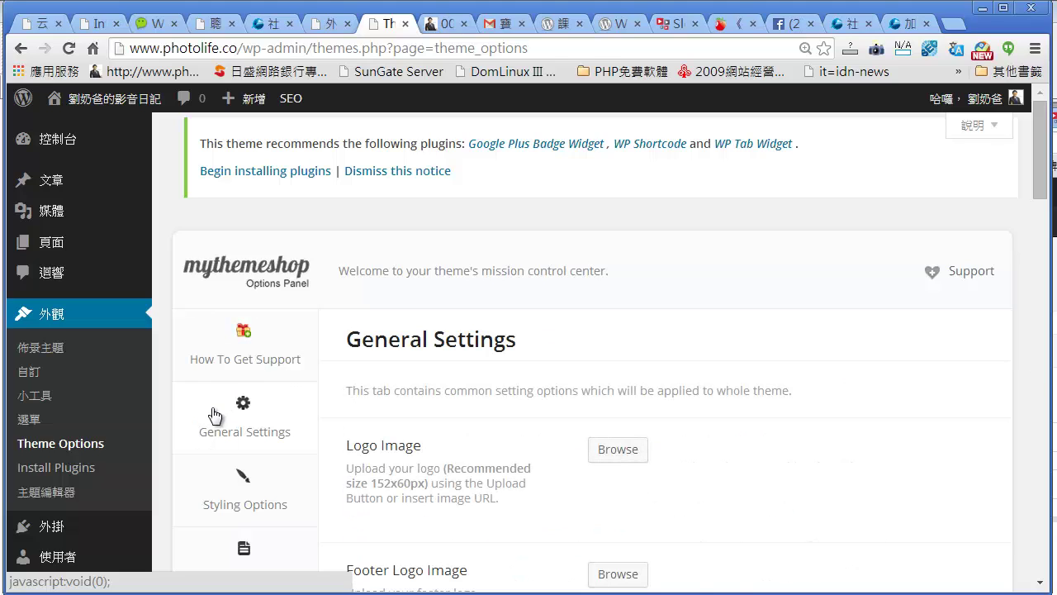
drag(354, 446, 422, 446)
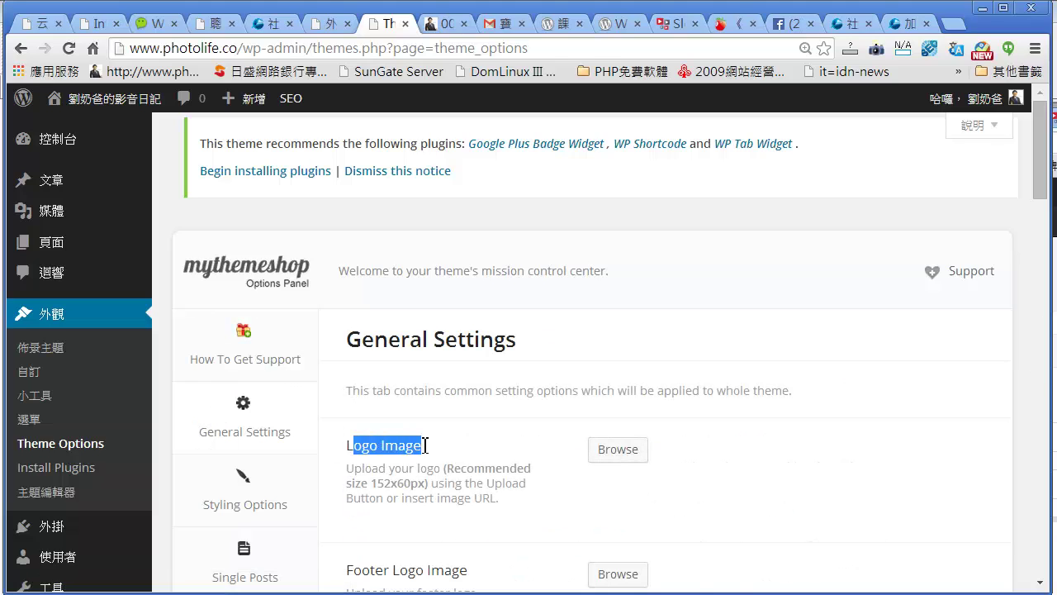
drag(368, 486, 377, 486)
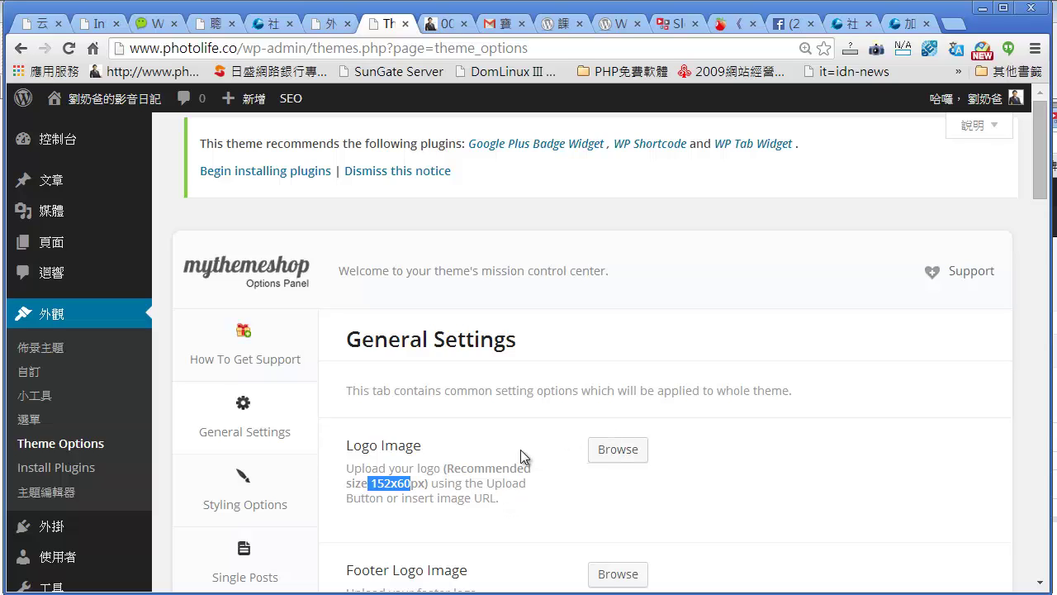
click(614, 458)
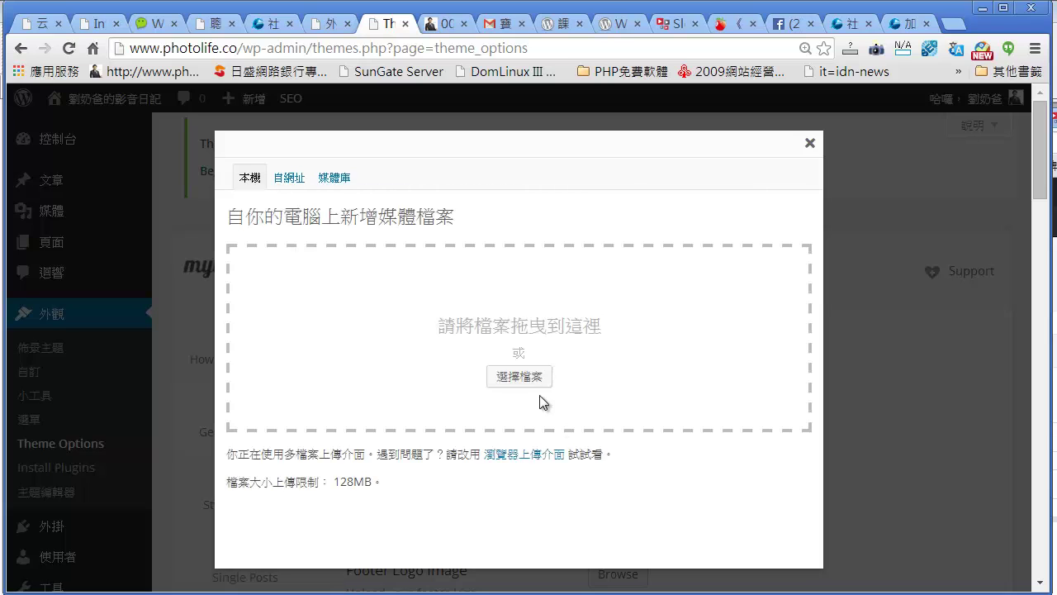
click(530, 377)
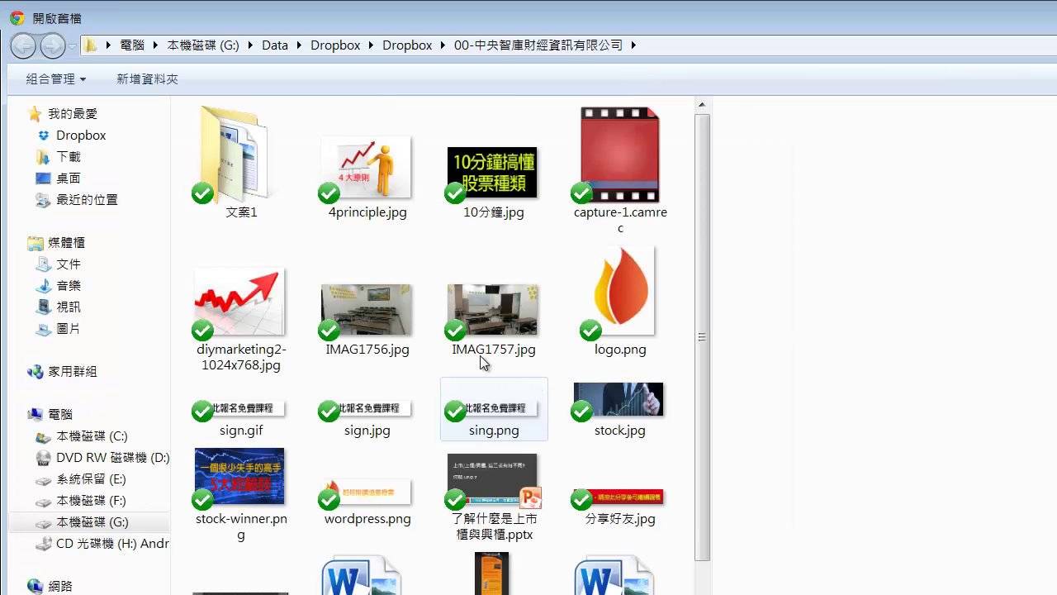
click(80, 137)
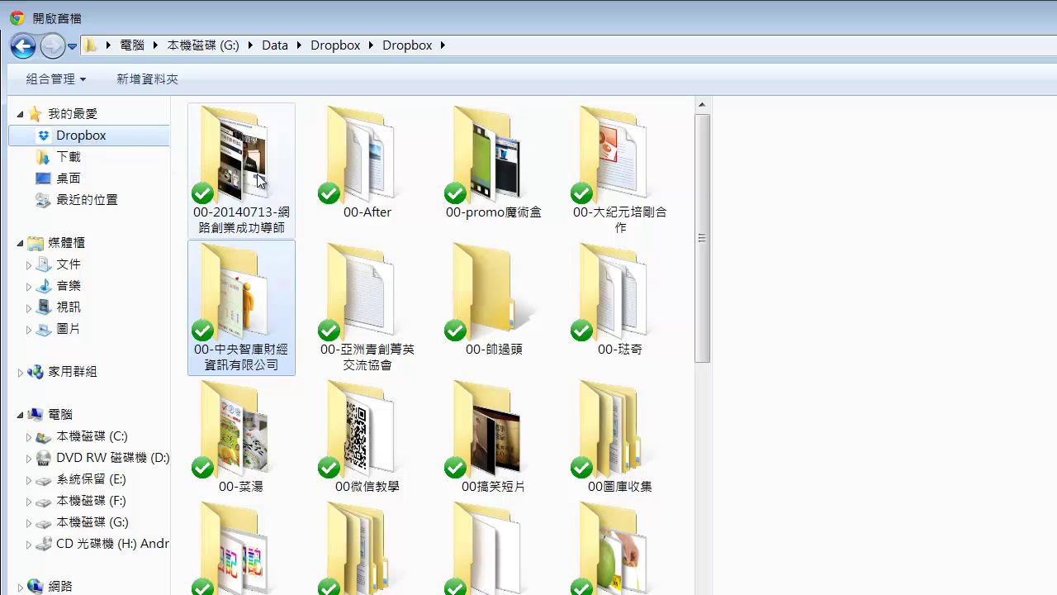
double_click(231, 188)
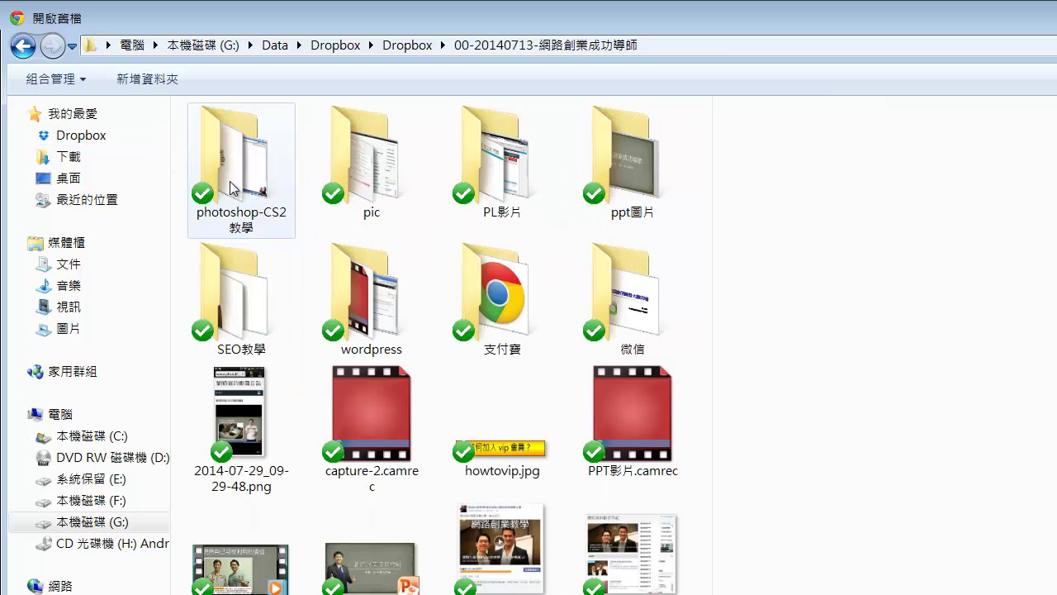
double_click(391, 175)
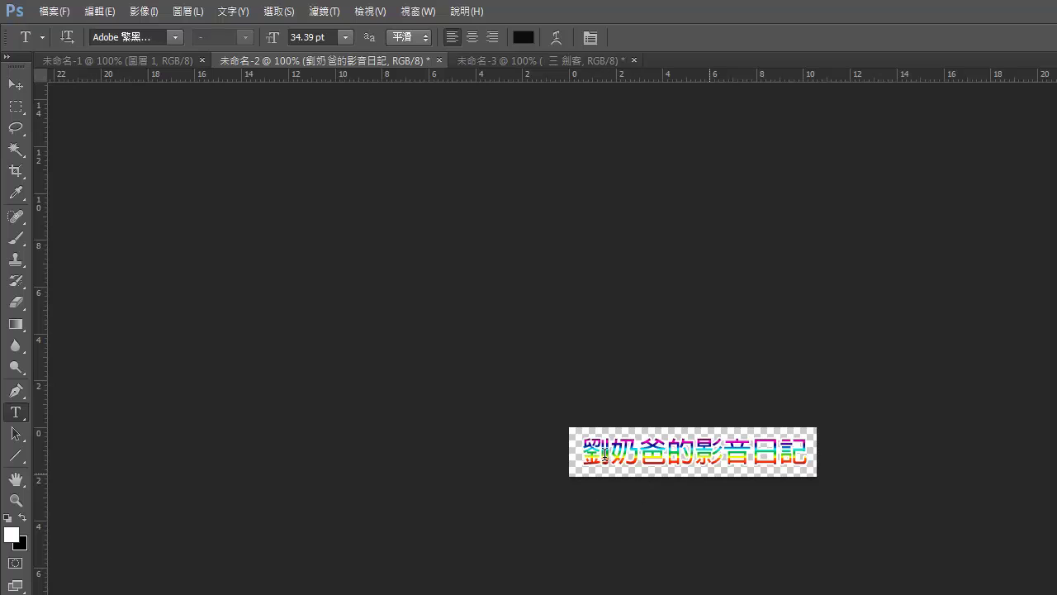
- Check the pixel width and height of the site-title logo in Photoshop
click(153, 12)
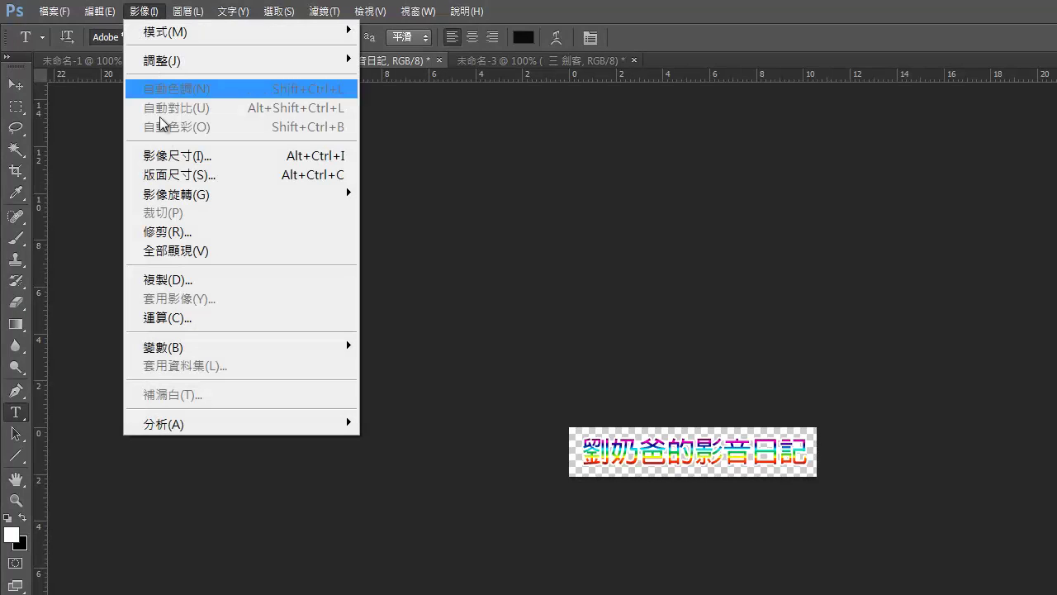
click(174, 155)
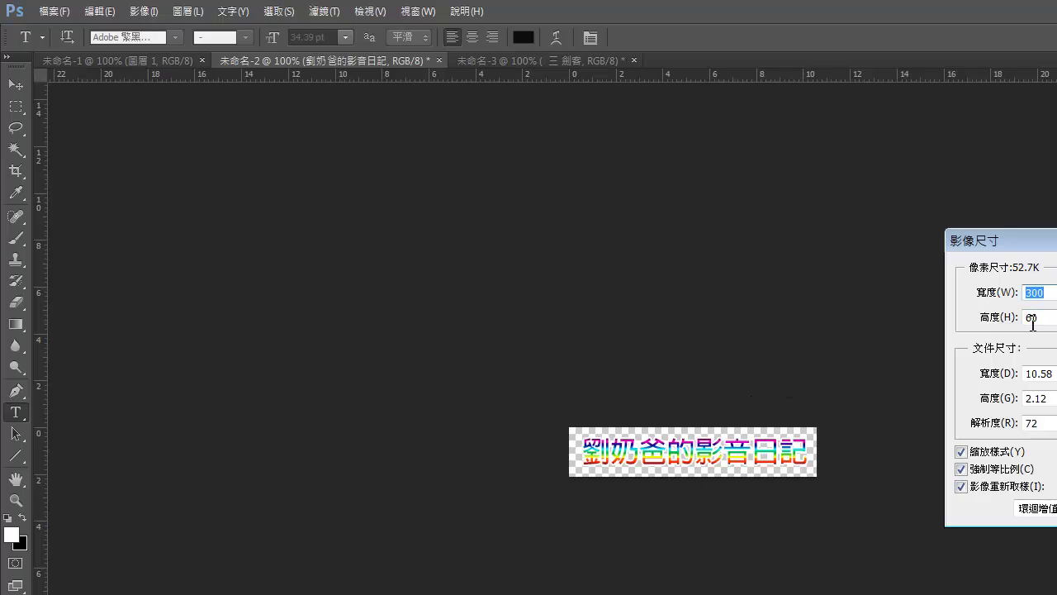
mouse_move(1032, 319)
mouse_down()
mouse_move(1013, 318)
mouse_move(1042, 293)
mouse_move(1024, 318)
mouse_up()
key(Return)
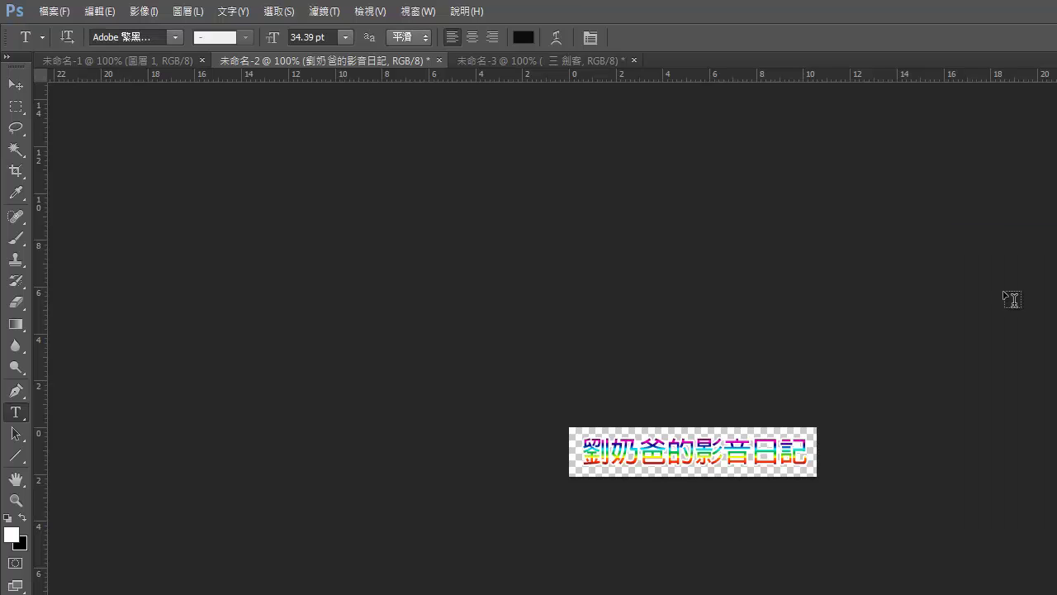
click(54, 11)
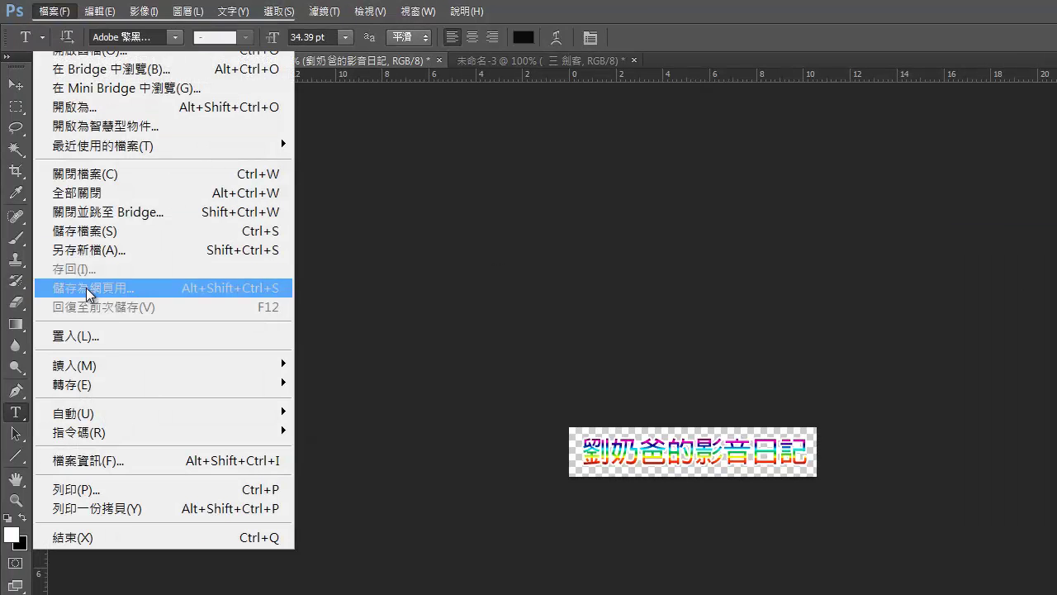
click(91, 287)
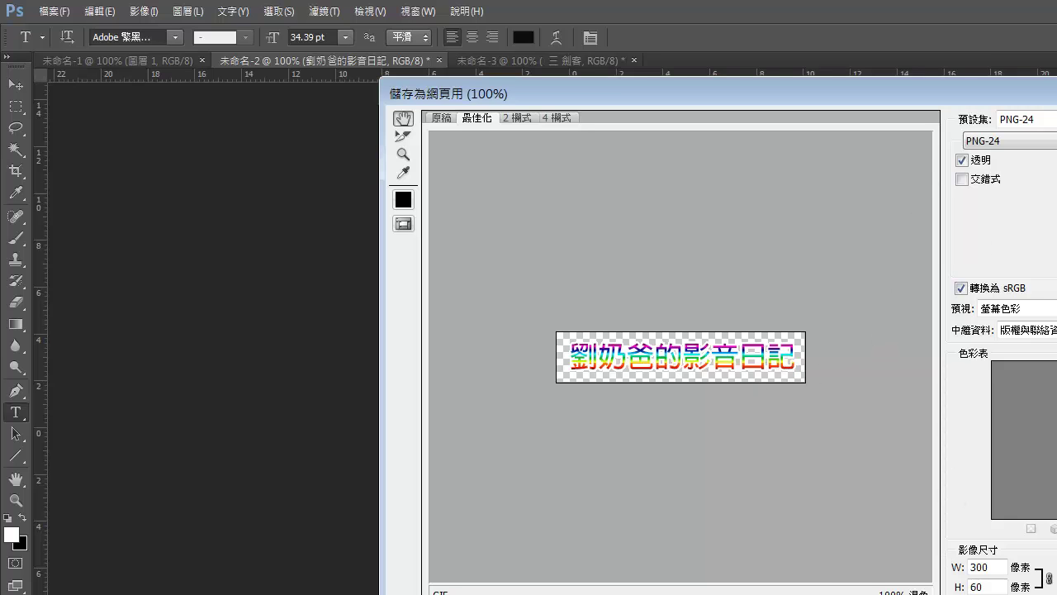
key(Return)
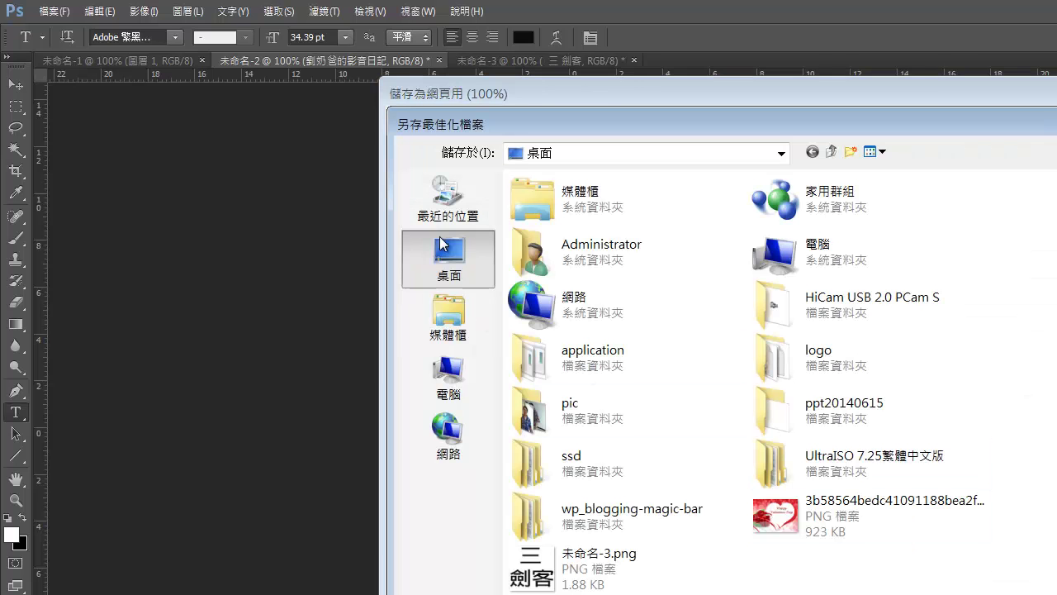
double_click(808, 260)
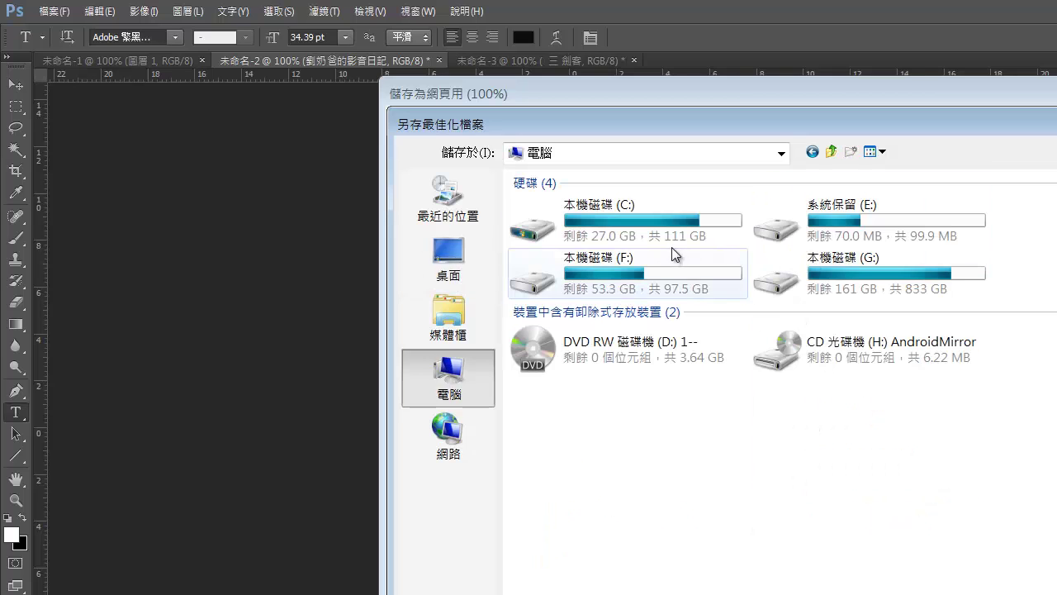
double_click(908, 281)
double_click(545, 353)
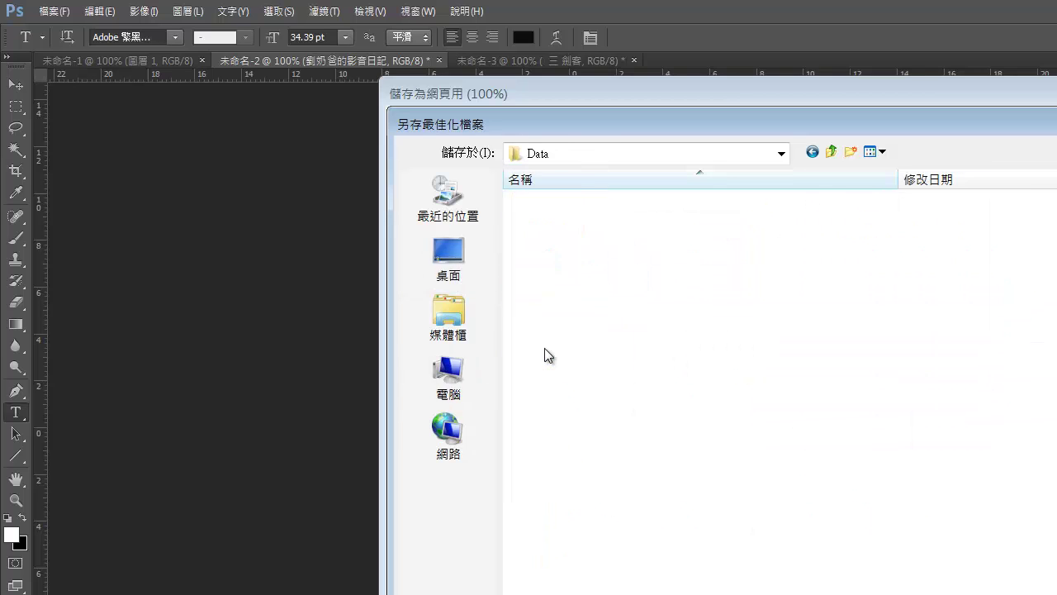
double_click(568, 276)
double_click(557, 202)
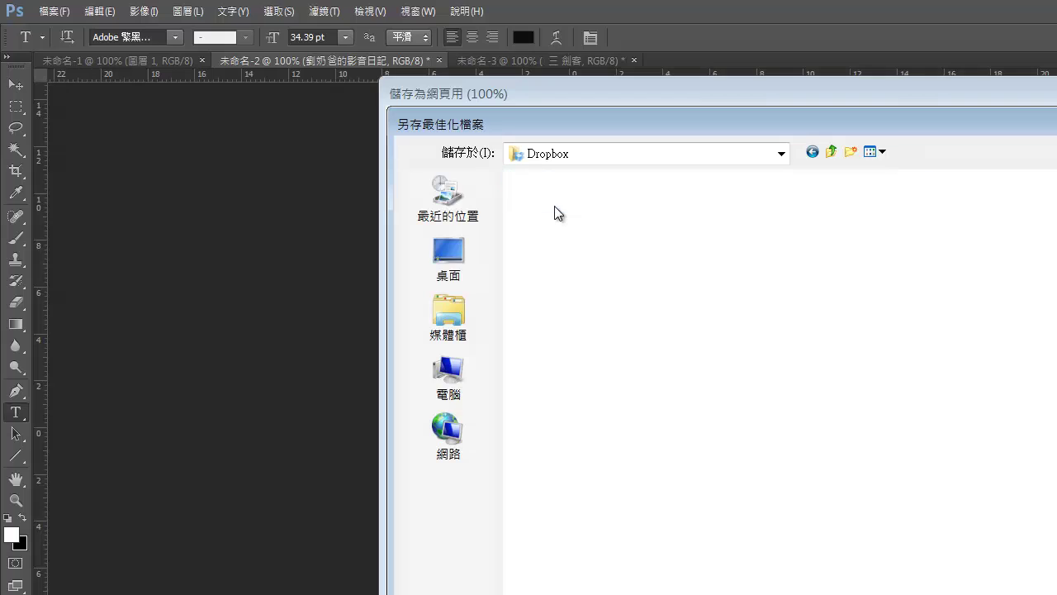
double_click(545, 241)
double_click(689, 258)
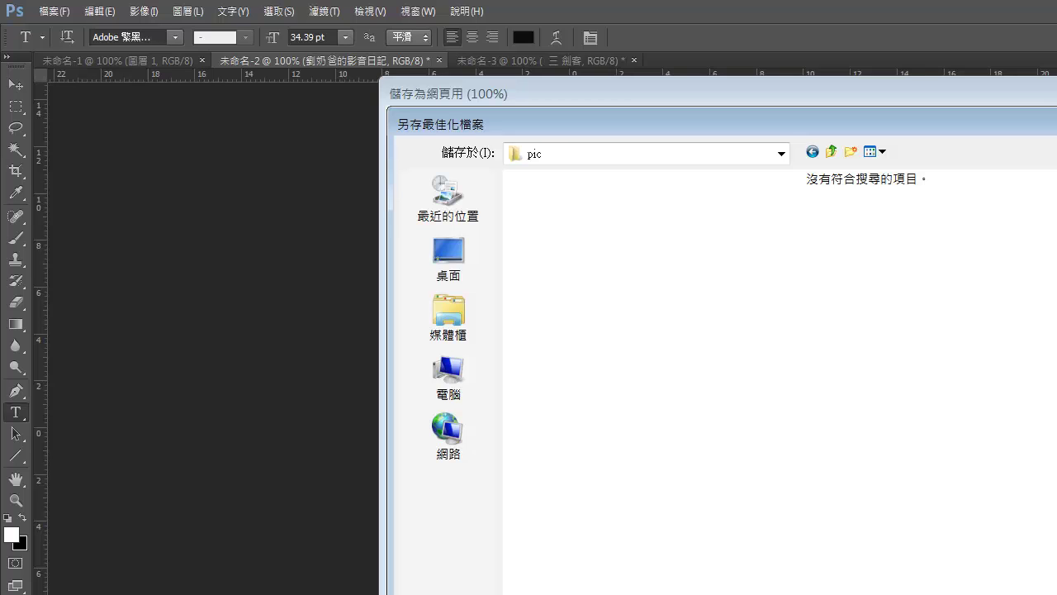
key(Return)
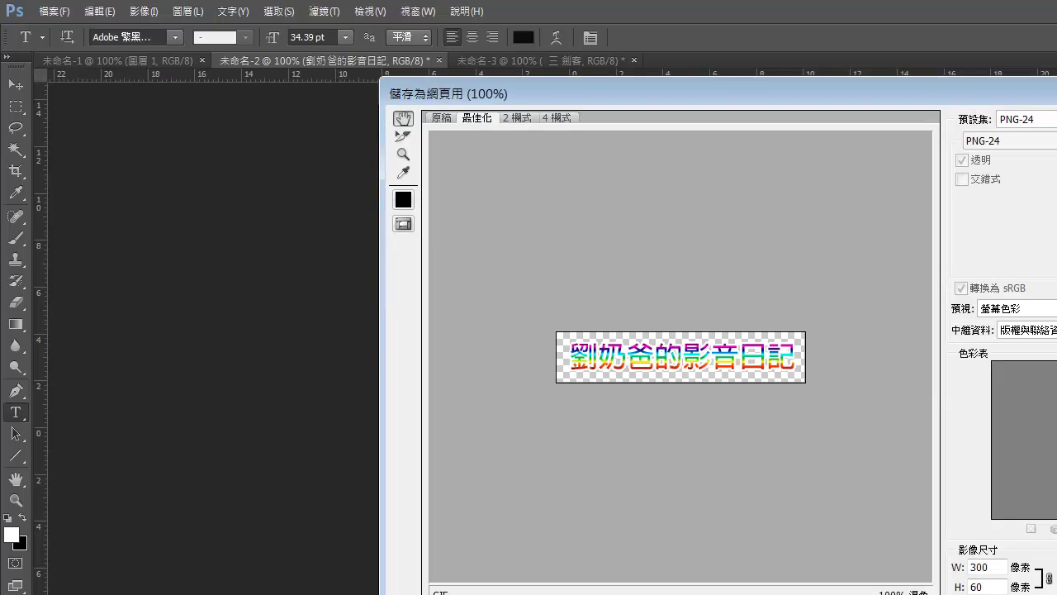
key(alt+Tab)
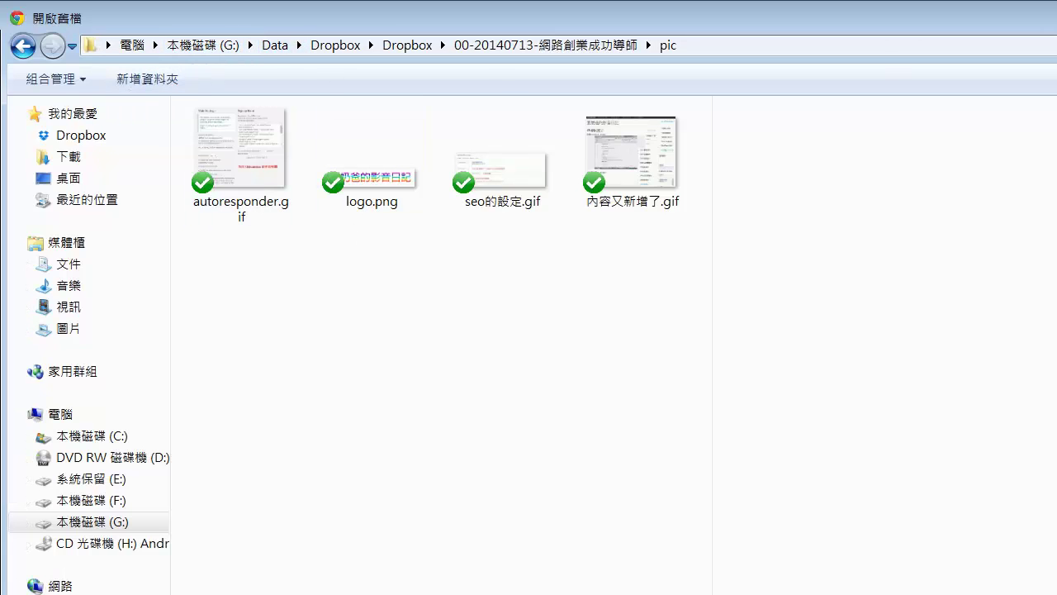
key(Escape)
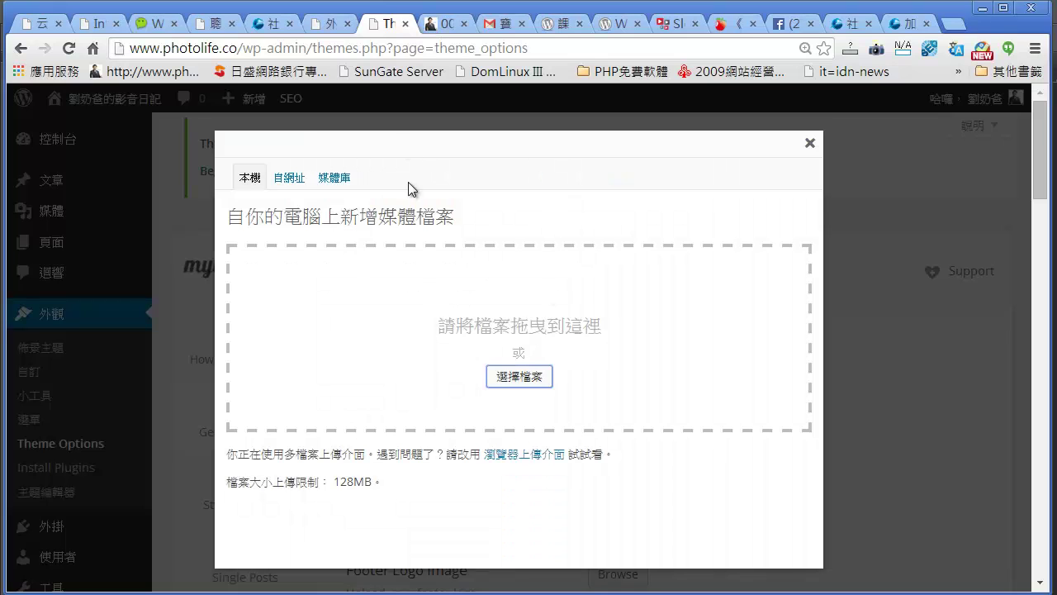
click(510, 377)
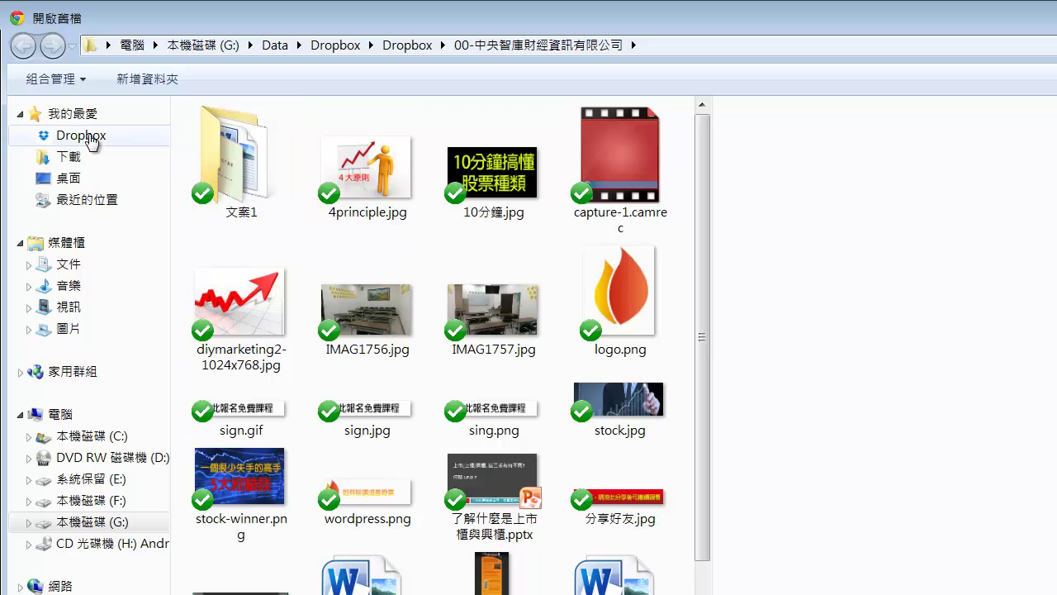
click(59, 136)
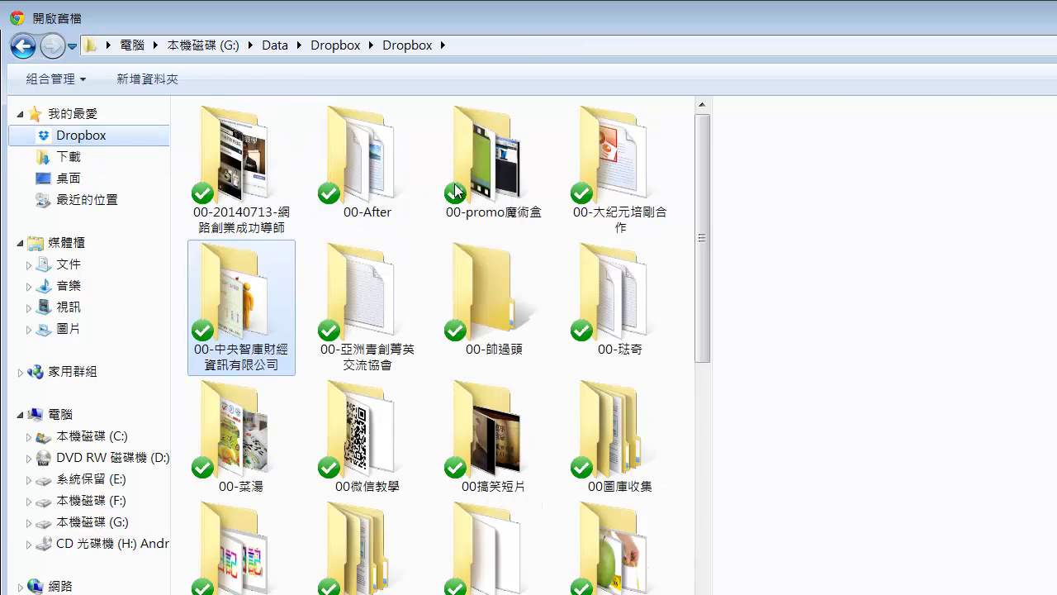
double_click(277, 202)
double_click(335, 203)
click(398, 202)
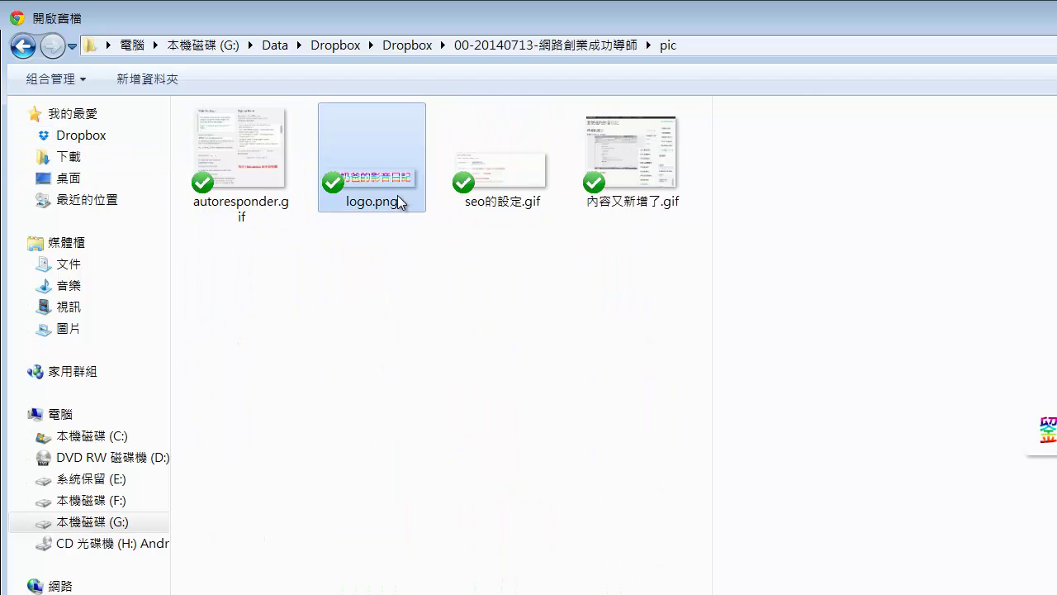
double_click(397, 202)
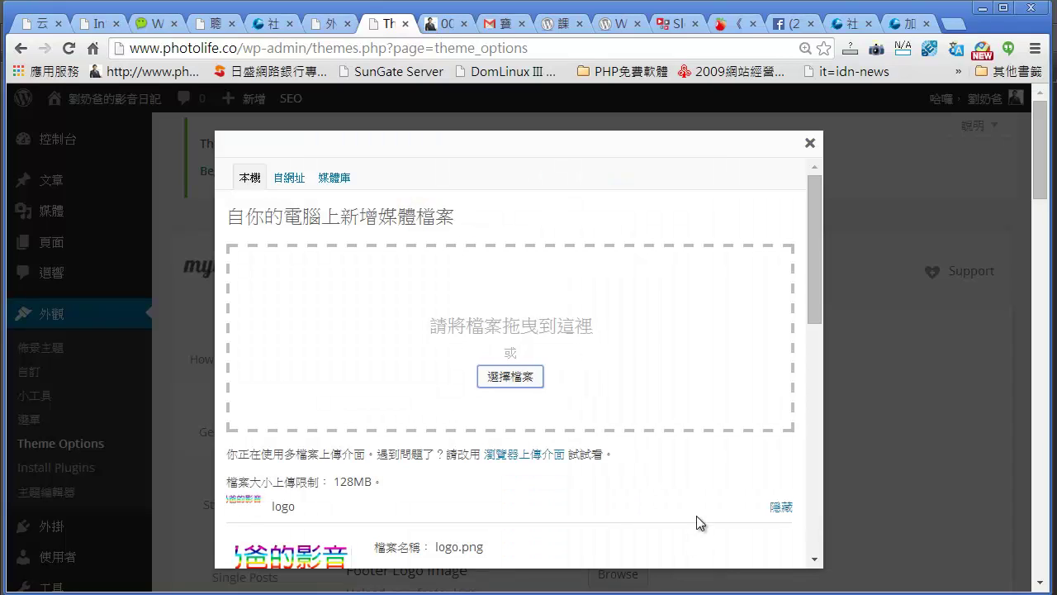
- Insert the uploaded logo at full size (300 × 60) as the Logo Image and save the theme options
drag(813, 335, 807, 545)
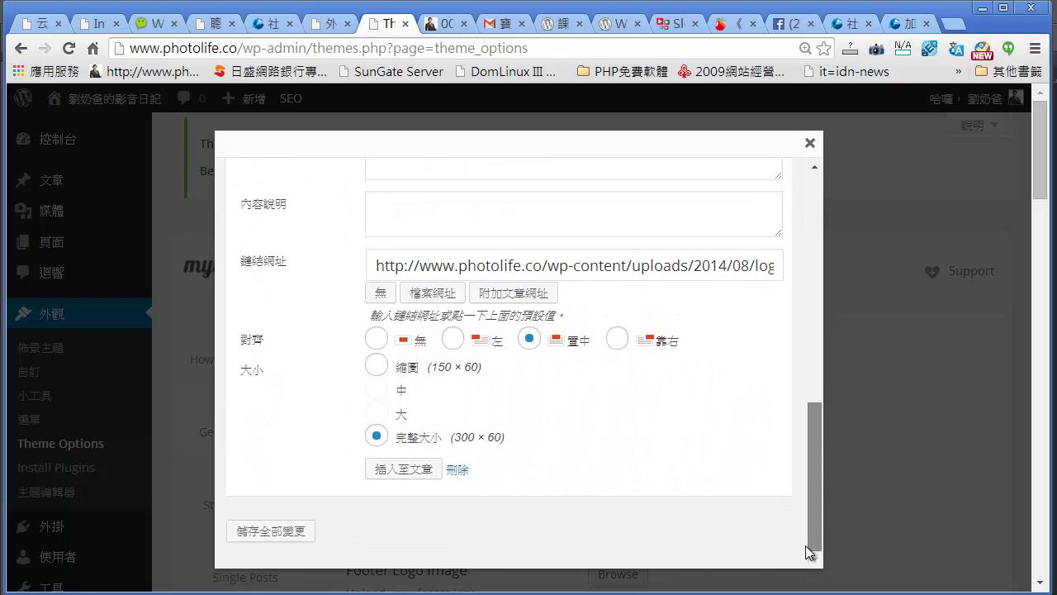
click(397, 469)
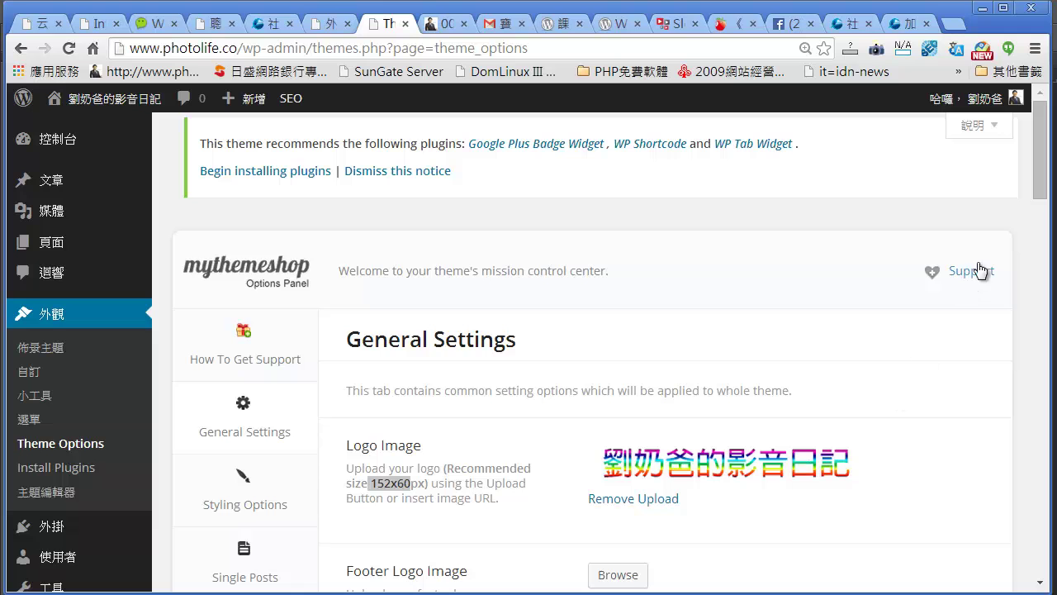
drag(1045, 197, 1026, 570)
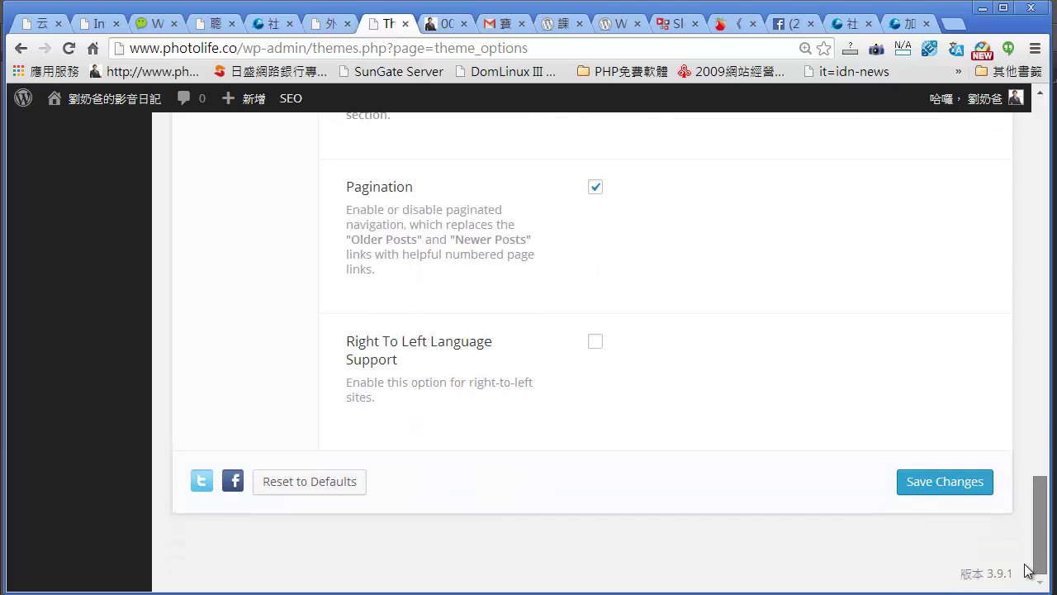
click(938, 485)
click(942, 487)
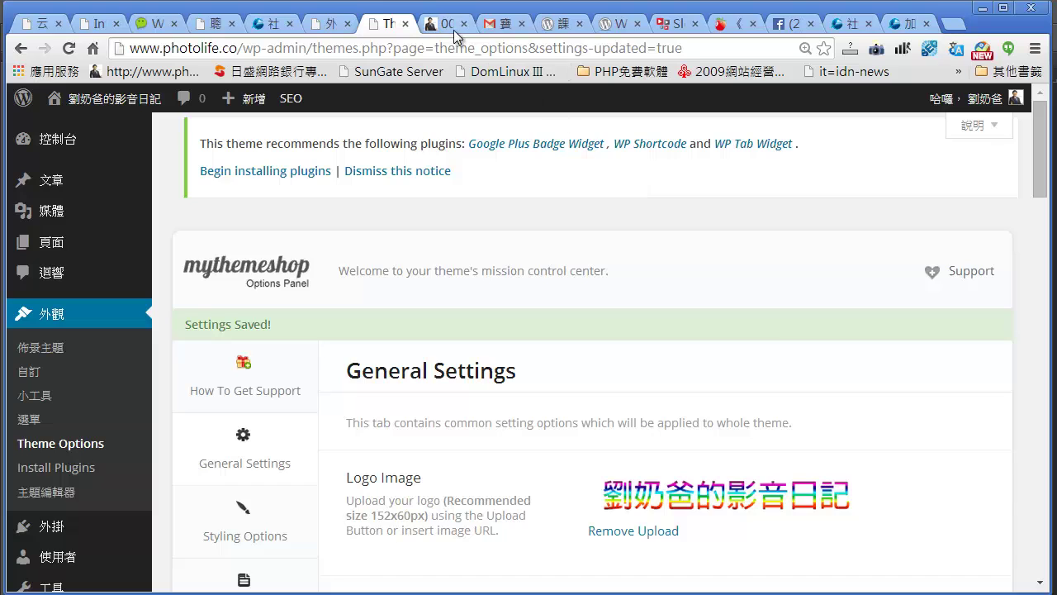
- Reload the site's 00-什麼是SEO page and view the home page to check the header logo
click(445, 25)
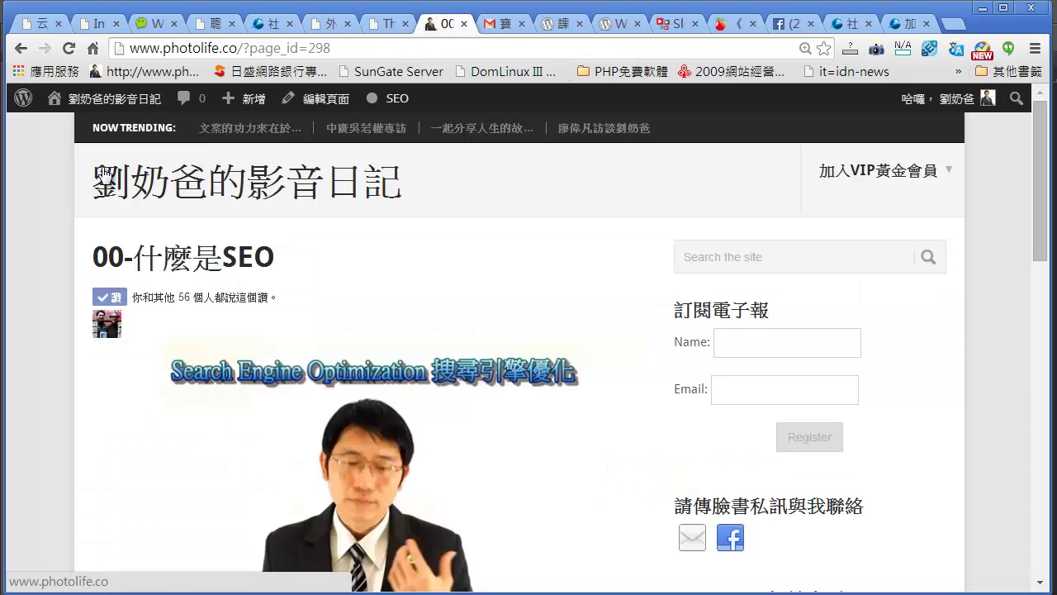
click(69, 50)
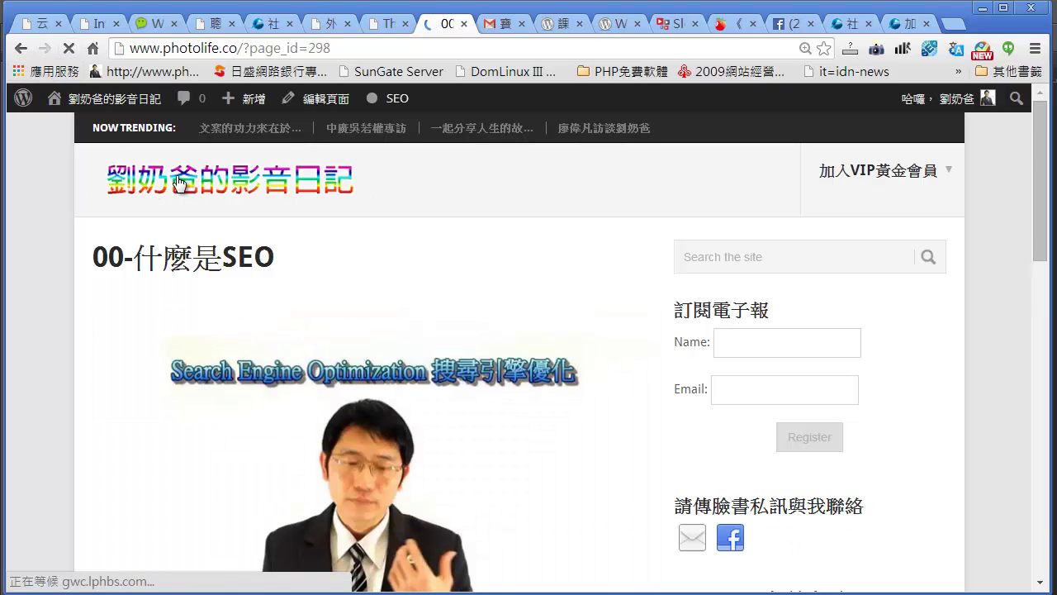
click(290, 198)
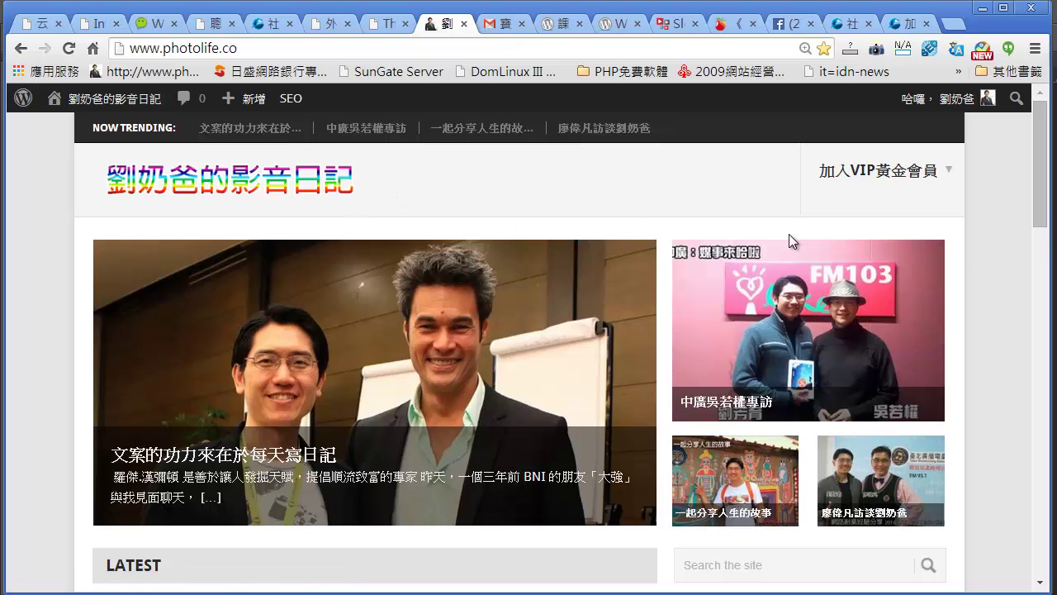
scroll(1042, 185, down, 2)
scroll(1043, 185, up, 3)
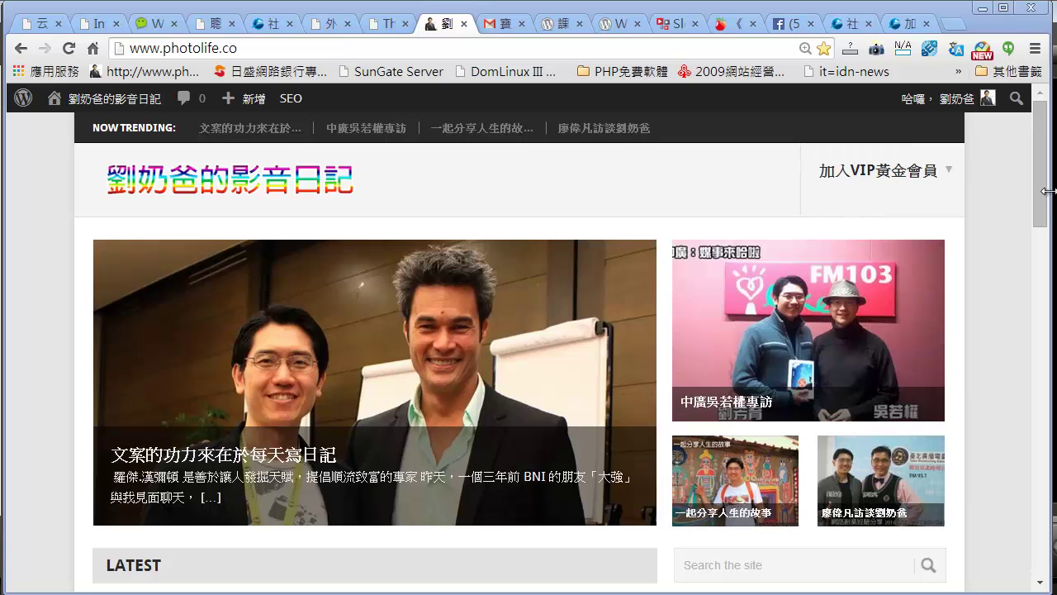
scroll(1047, 248, down, 1)
scroll(1047, 251, down, 3)
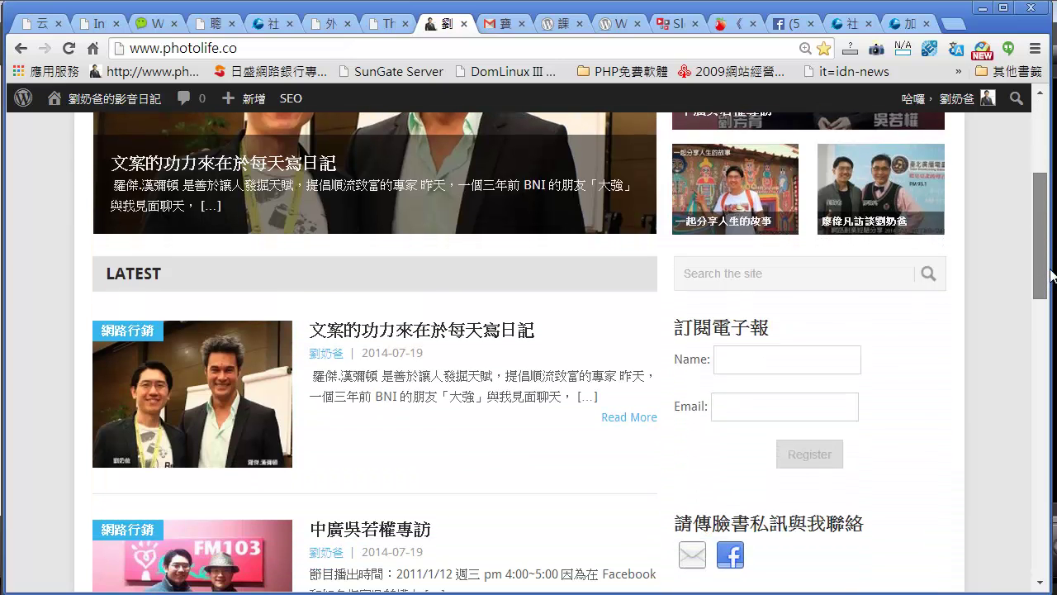
- Look through the home page's header logo, latest posts, sidebar and category section
scroll(1047, 275, down, 2)
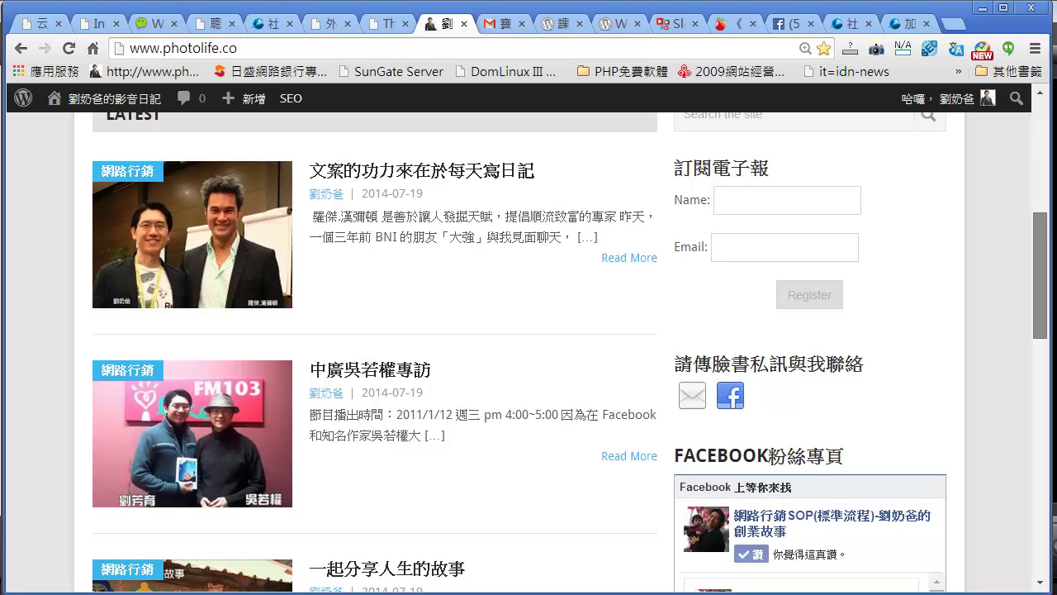
scroll(698, 305, up, 2)
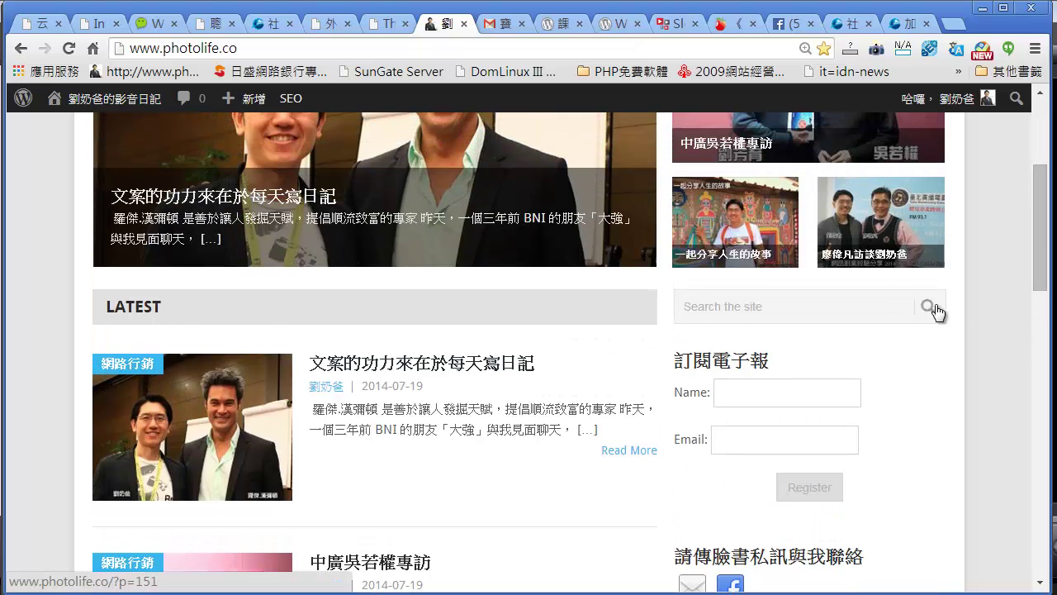
drag(1039, 278, 1039, 541)
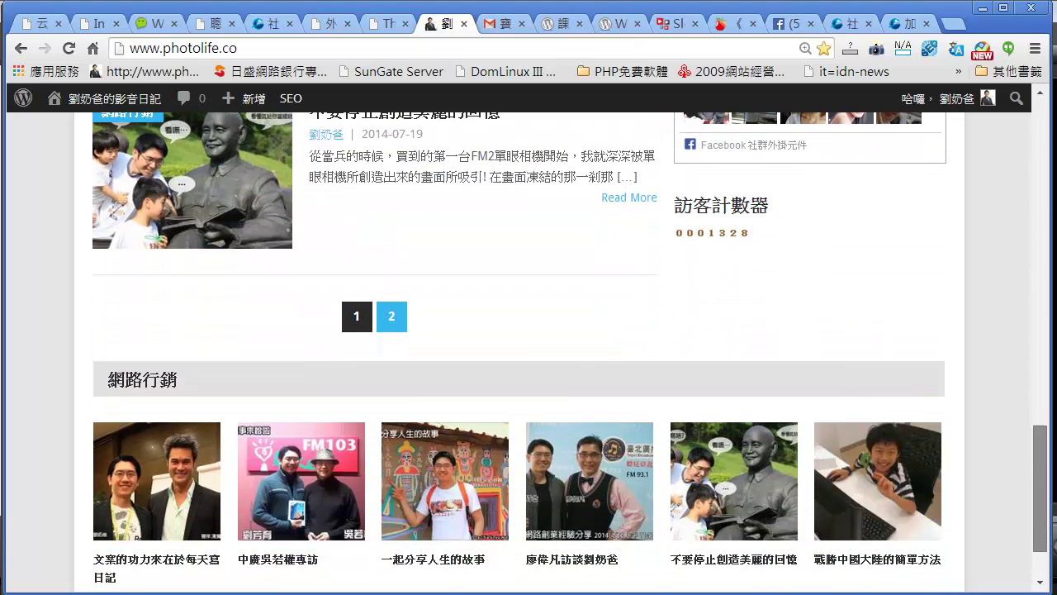
scroll(529, 347, up, 3)
scroll(529, 346, up, 15)
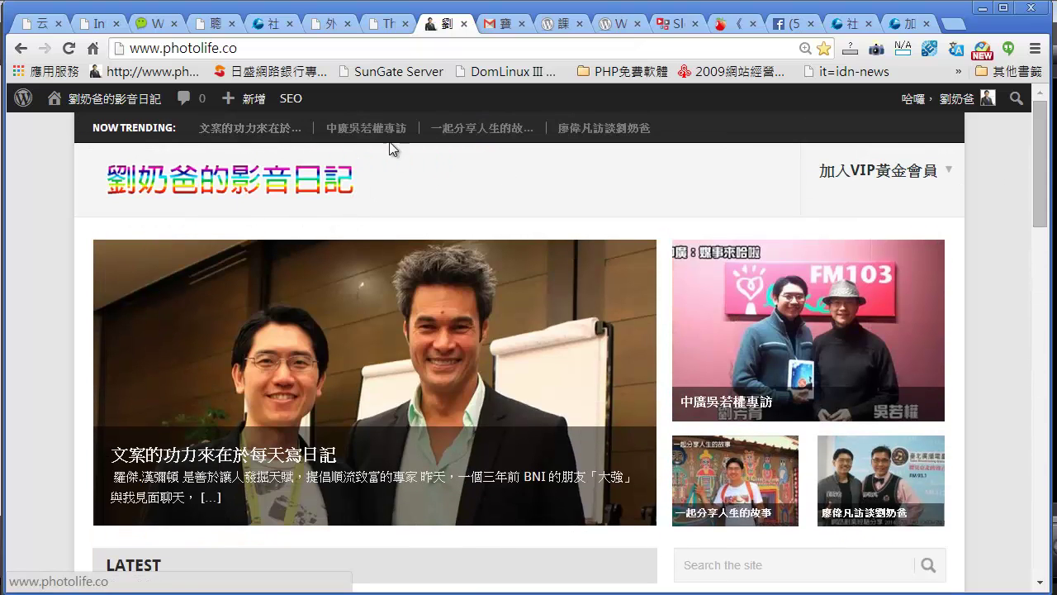
drag(1040, 221, 1038, 323)
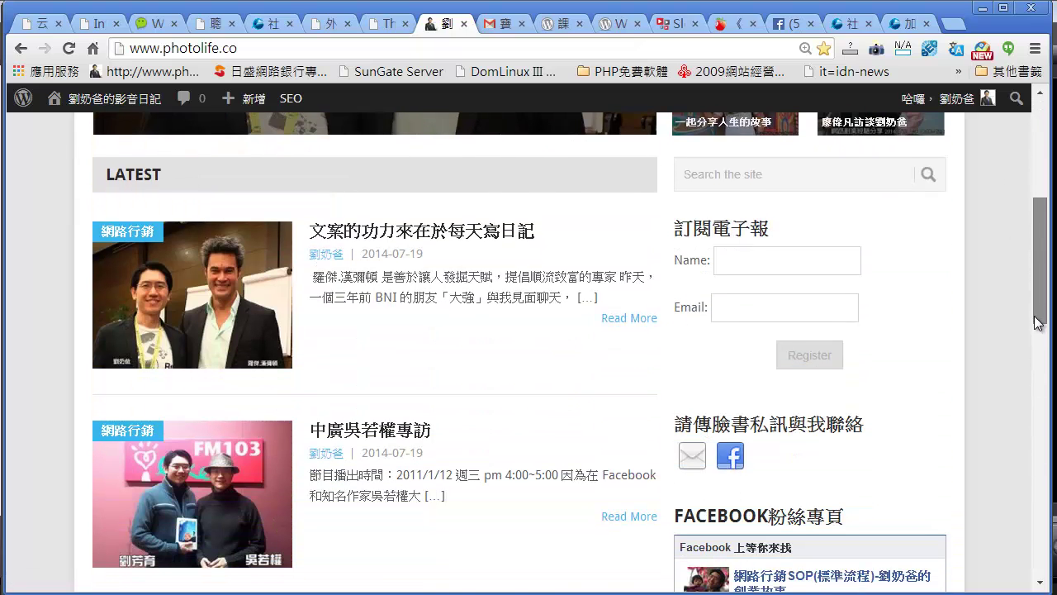
- Switch to Photoshop, draw a white rounded rectangle about 293 × 53 px over the logo, and place its layer below the text layer
drag(708, 15, 817, 17)
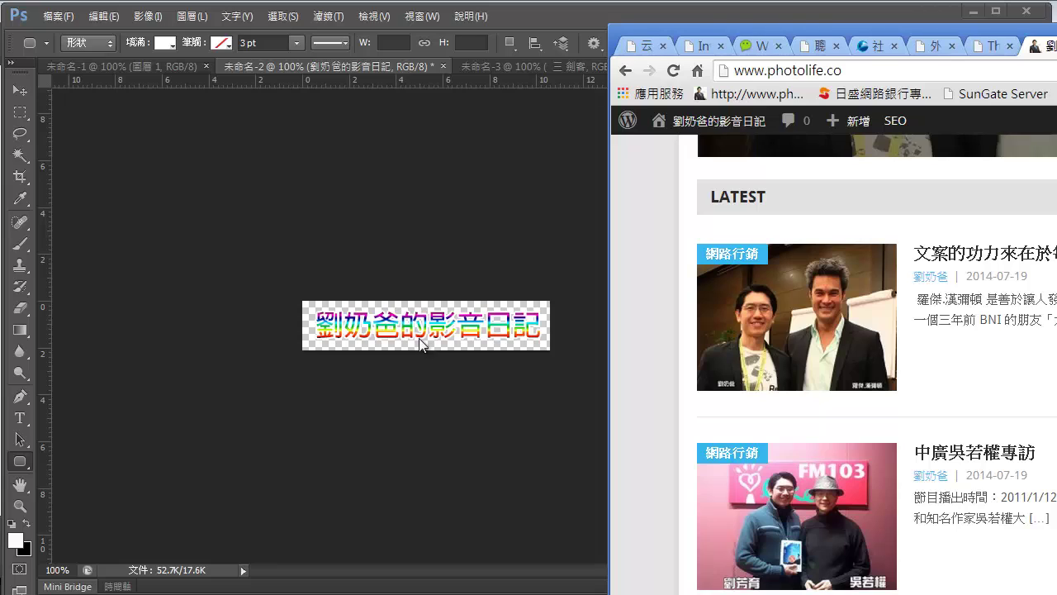
click(20, 469)
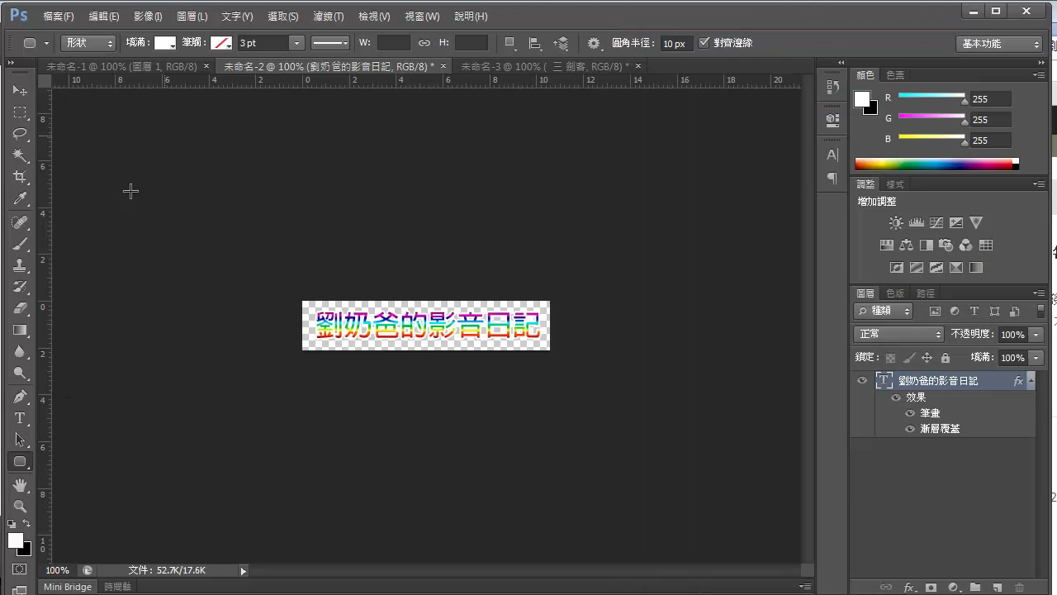
right_click(22, 468)
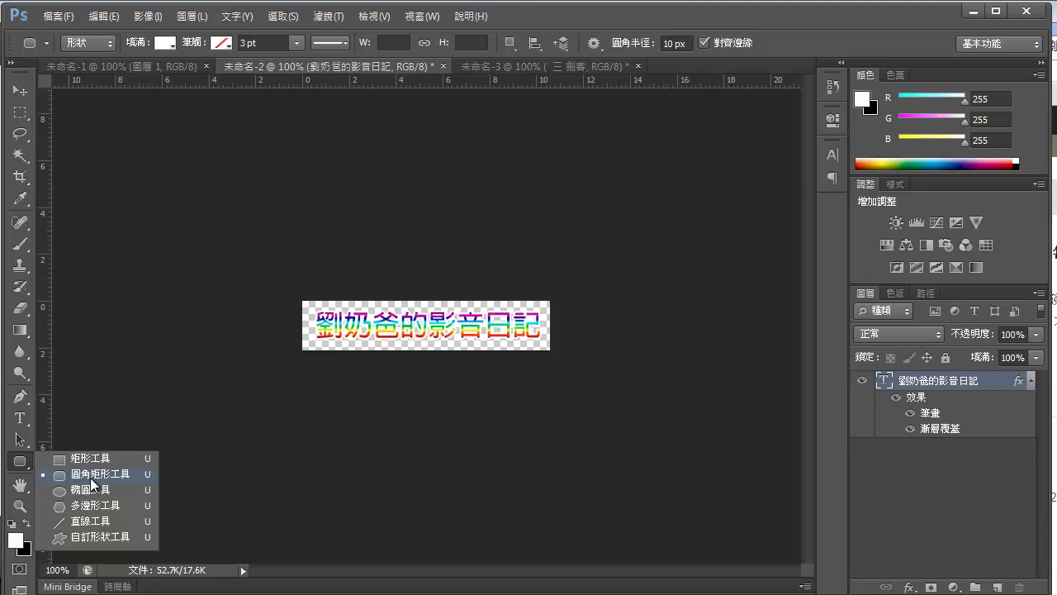
click(90, 479)
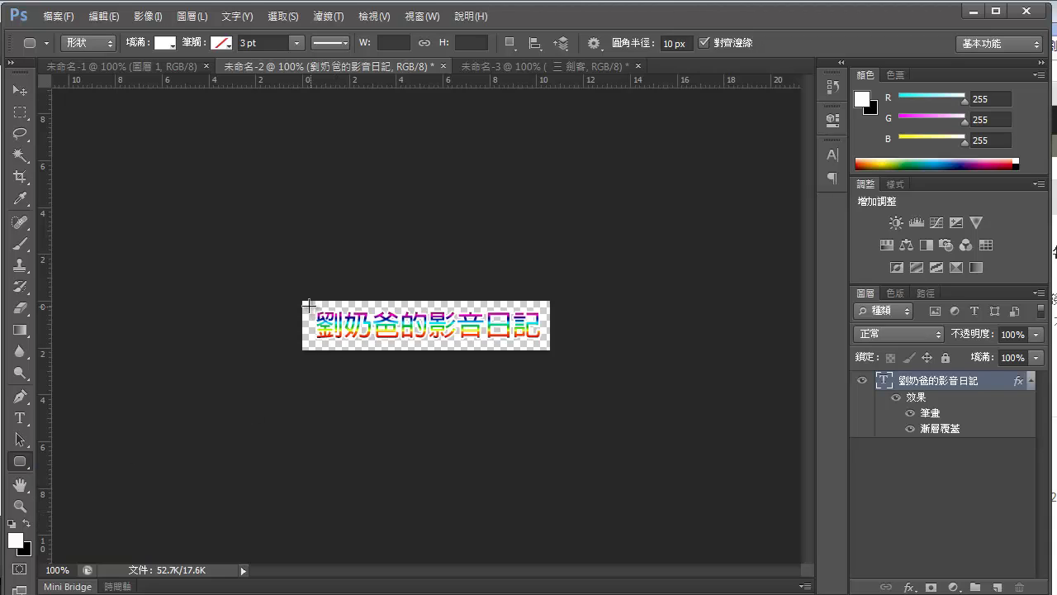
drag(306, 303, 546, 347)
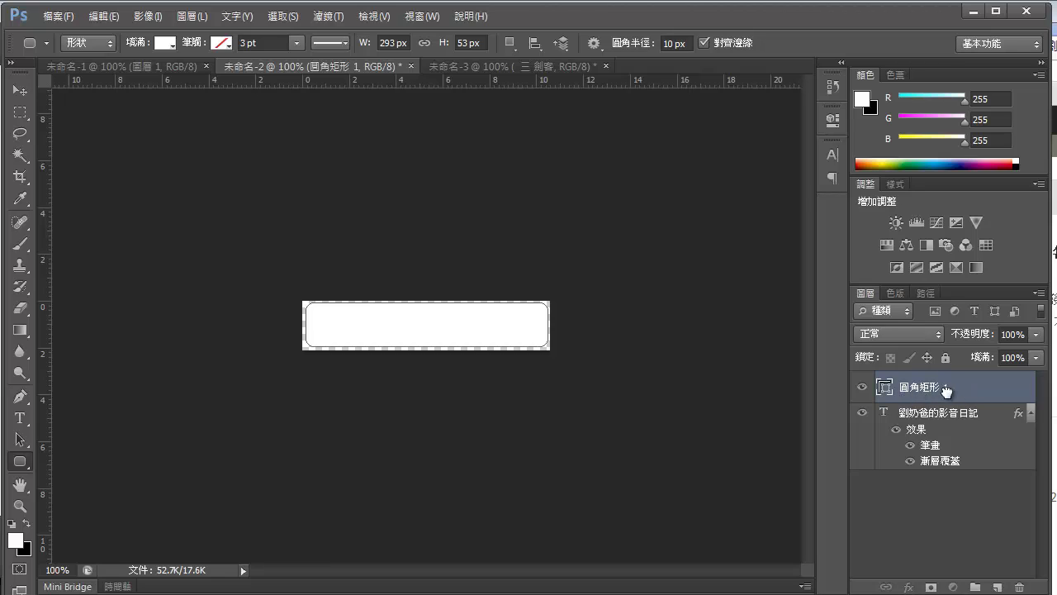
drag(947, 391, 953, 468)
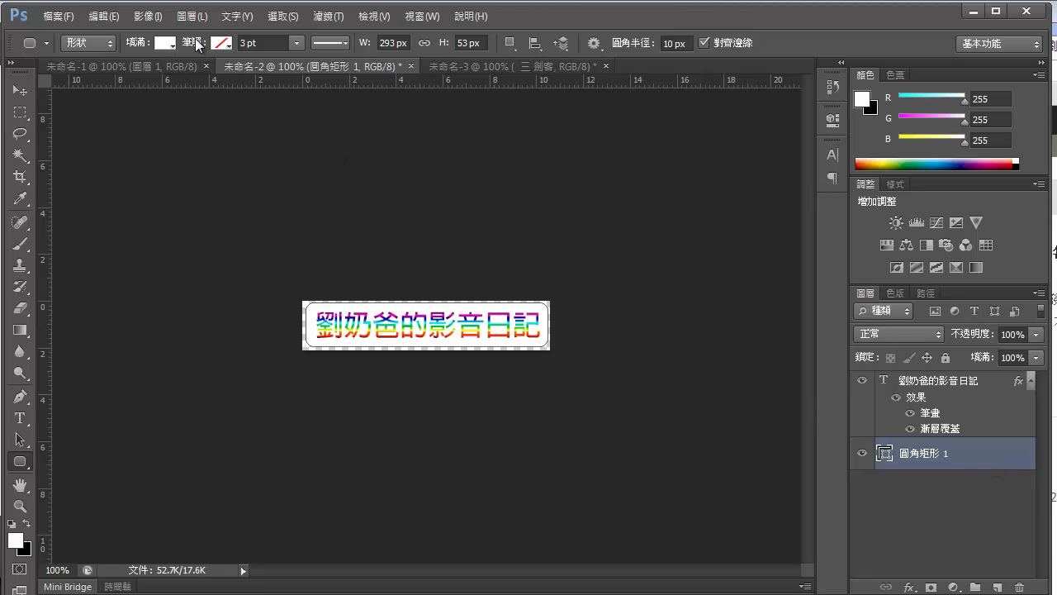
- Arrange the Chrome and Photoshop windows side by side and select Photoshop's Eyedropper tool
drag(719, 18, 630, 23)
click(1048, 35)
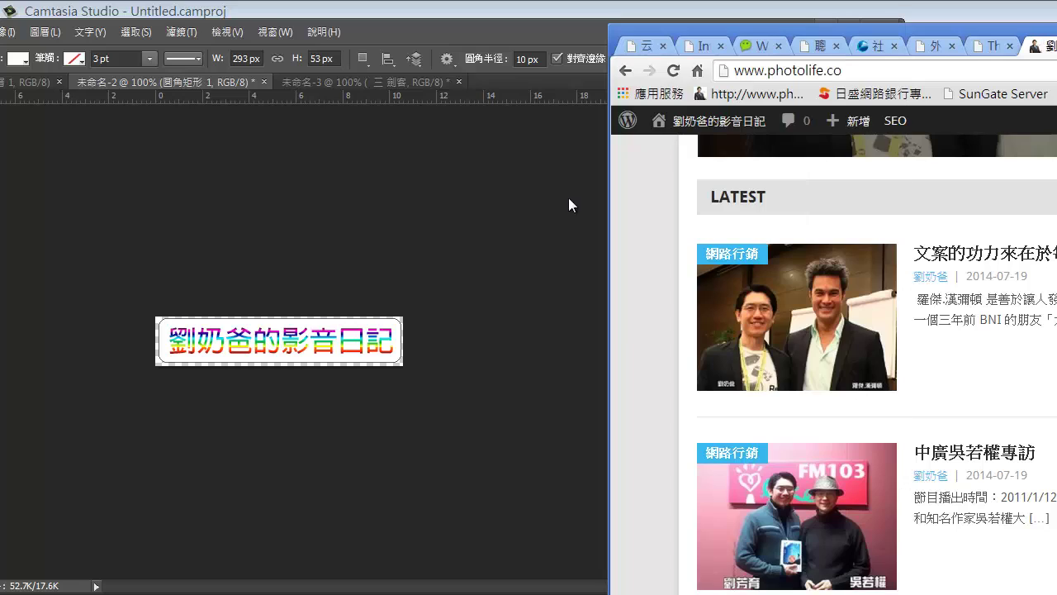
drag(855, 30, 791, 32)
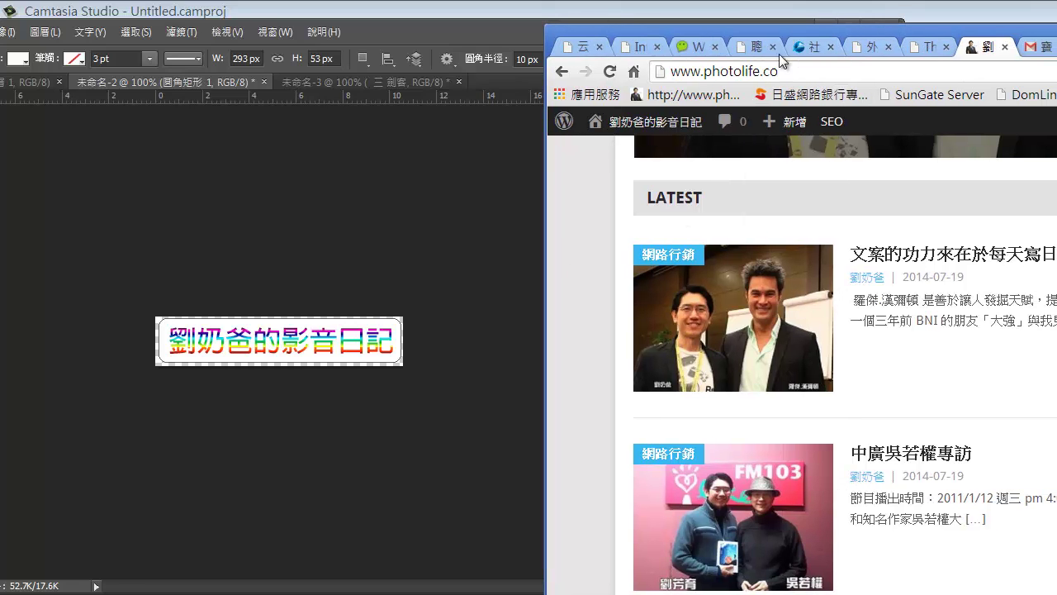
click(137, 108)
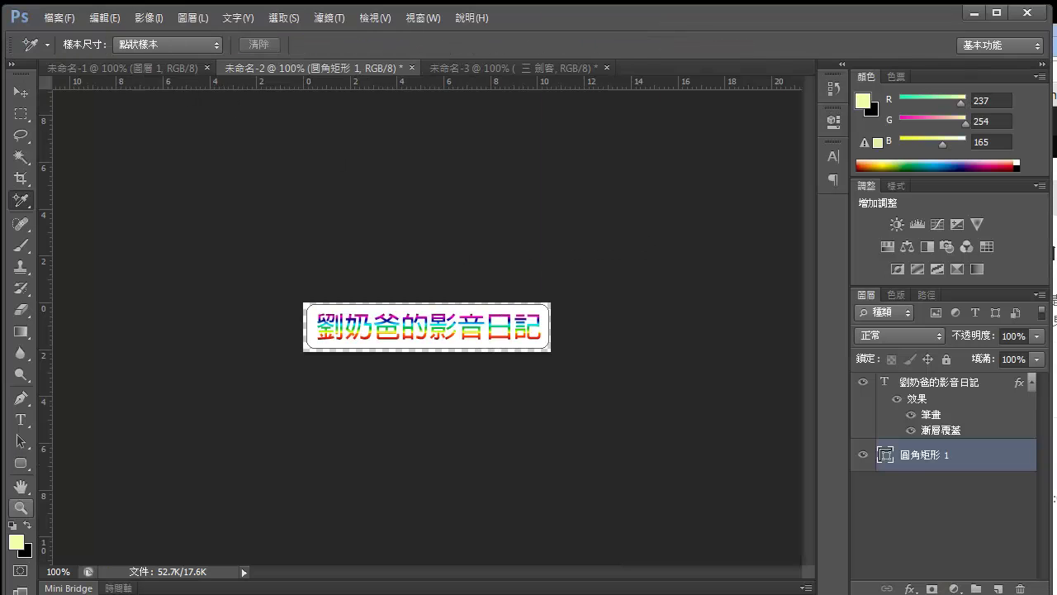
right_click(20, 201)
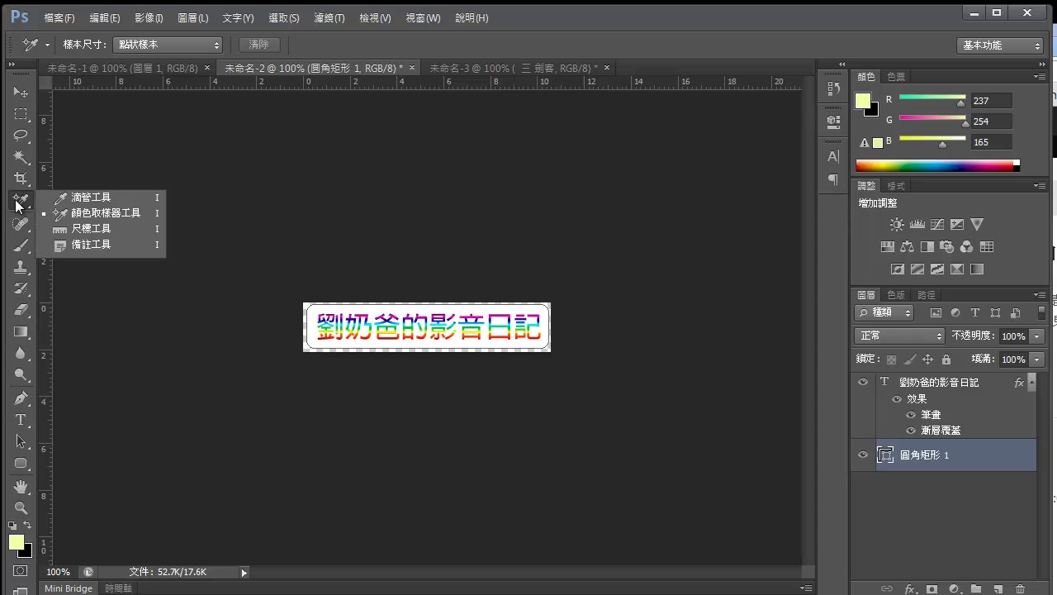
click(77, 203)
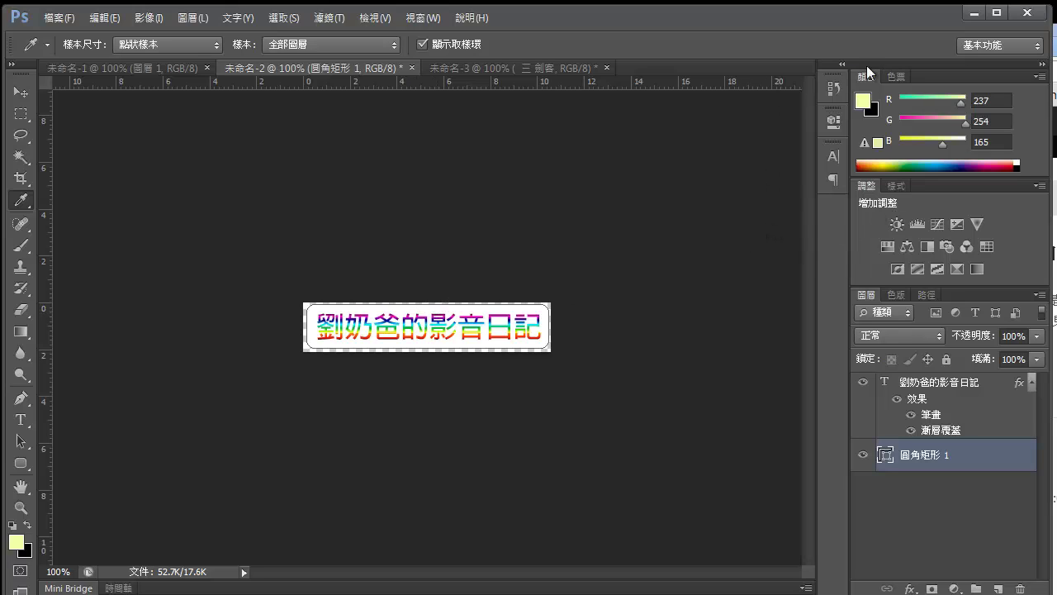
- Bring the site's Chrome window over Photoshop for a screen capture and paste the capture into a new transparent Photoshop document
key(alt+Tab)
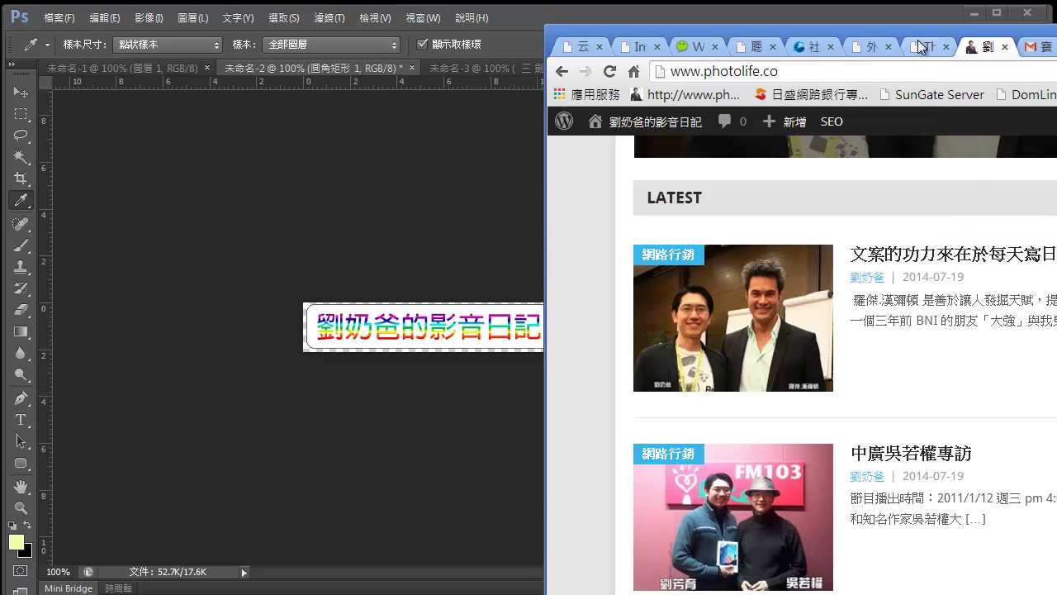
drag(907, 31, 852, 27)
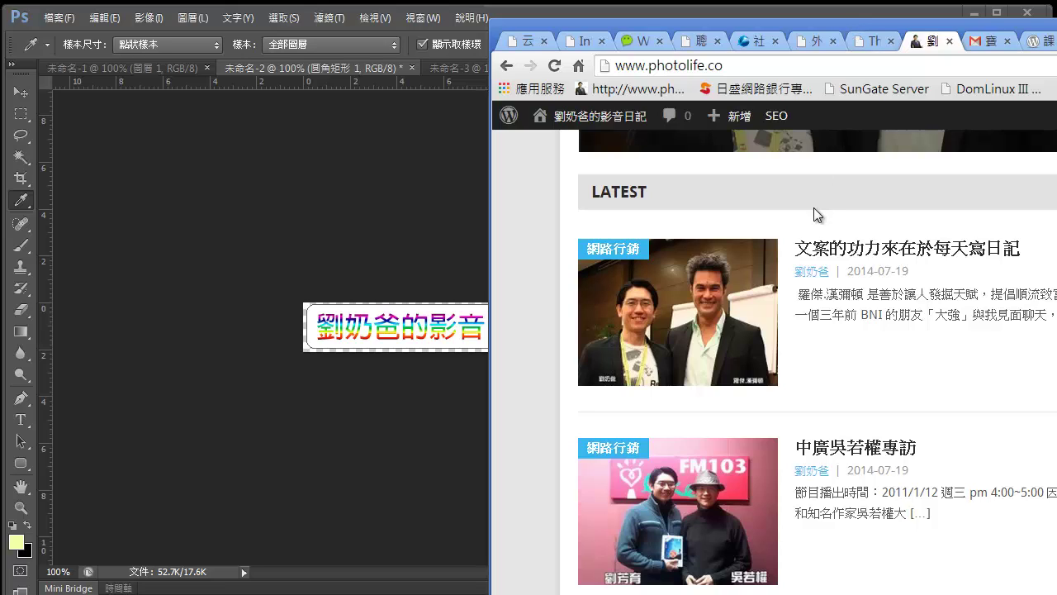
click(59, 17)
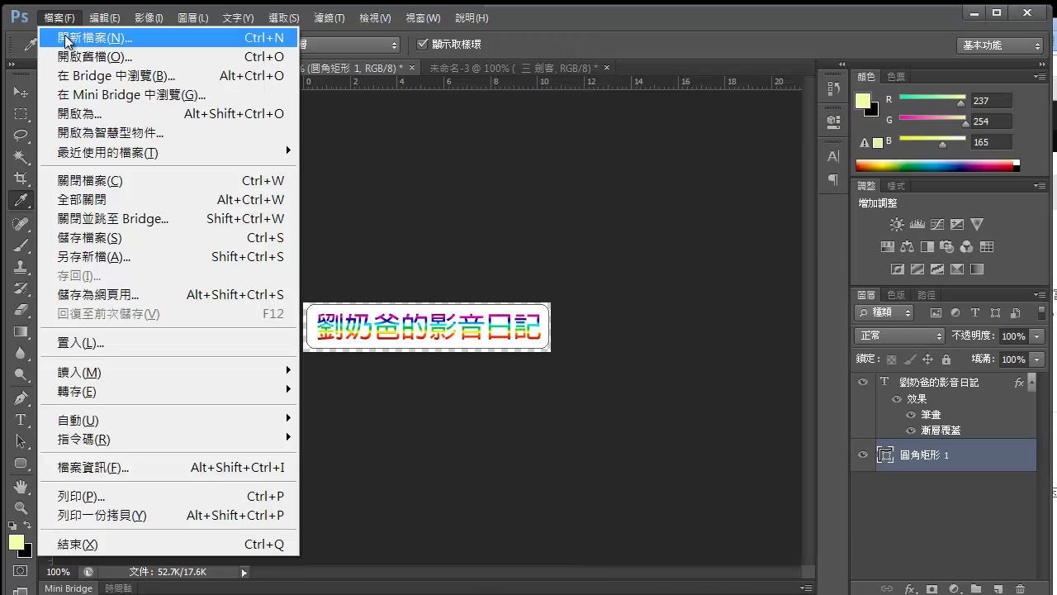
click(66, 39)
click(815, 298)
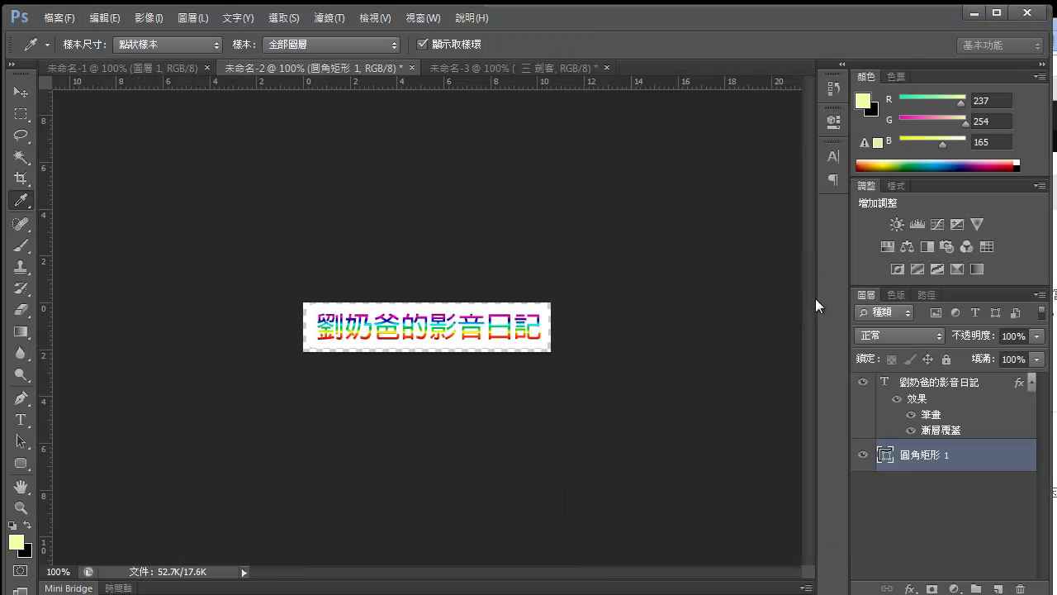
right_click(386, 303)
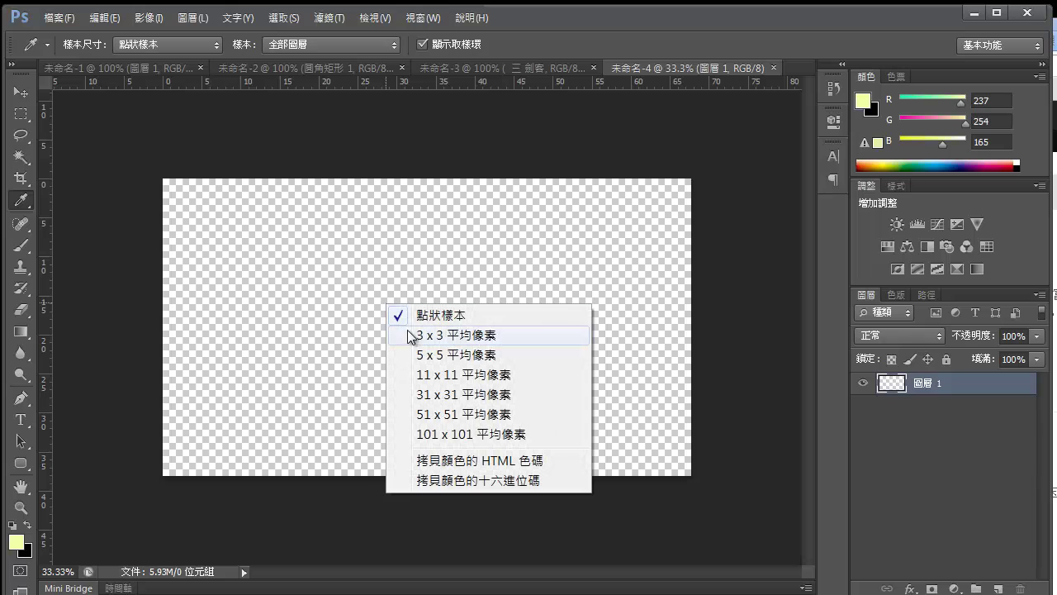
click(351, 293)
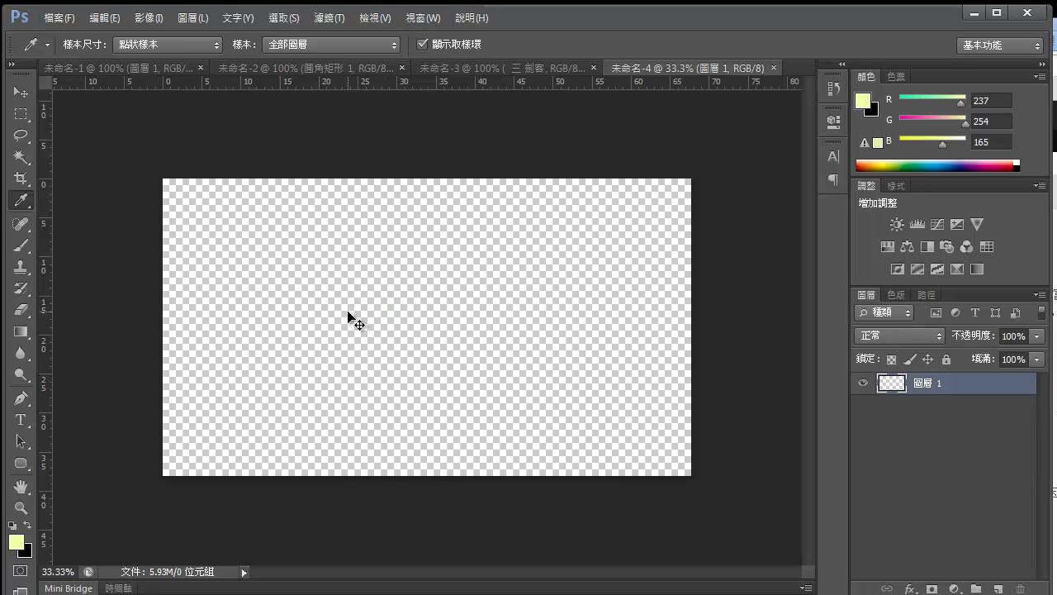
key(ctrl+v)
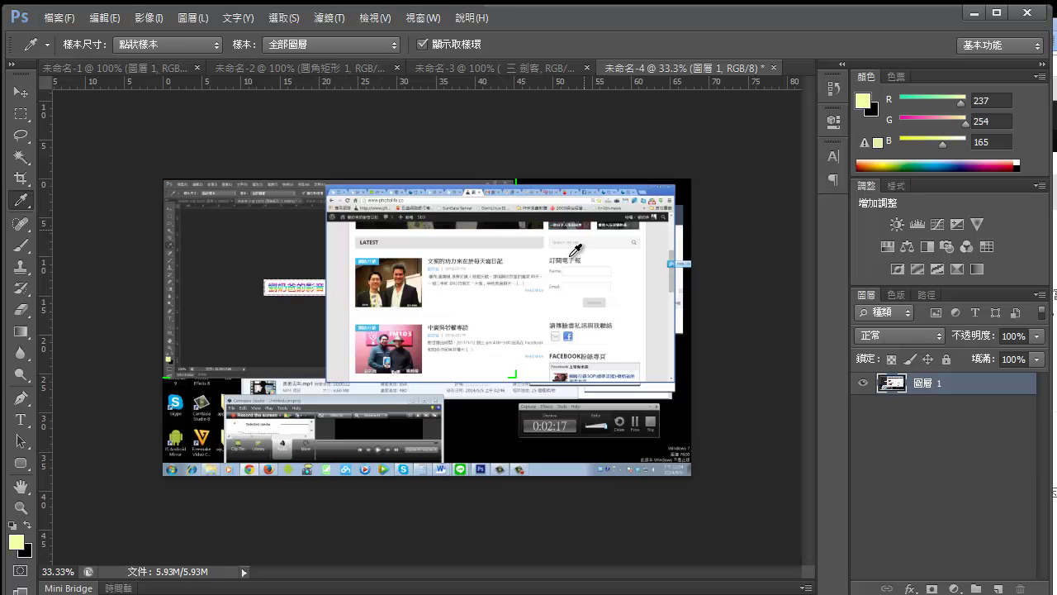
- Sample the blue background of the 網路行銷 label in the pasted screenshot as the foreground colour
click(23, 508)
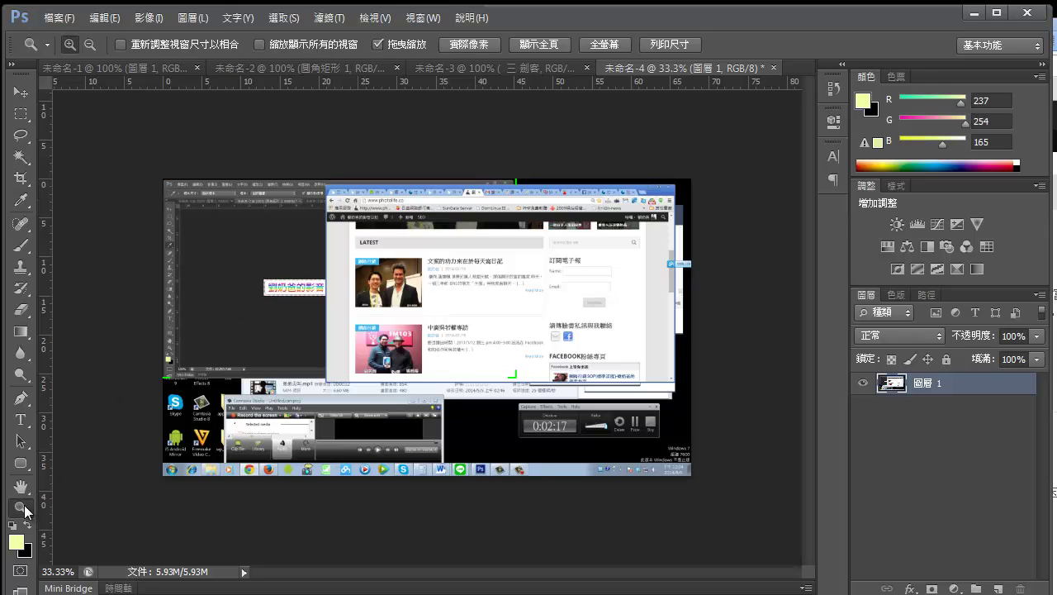
click(396, 298)
click(368, 264)
click(346, 240)
click(347, 240)
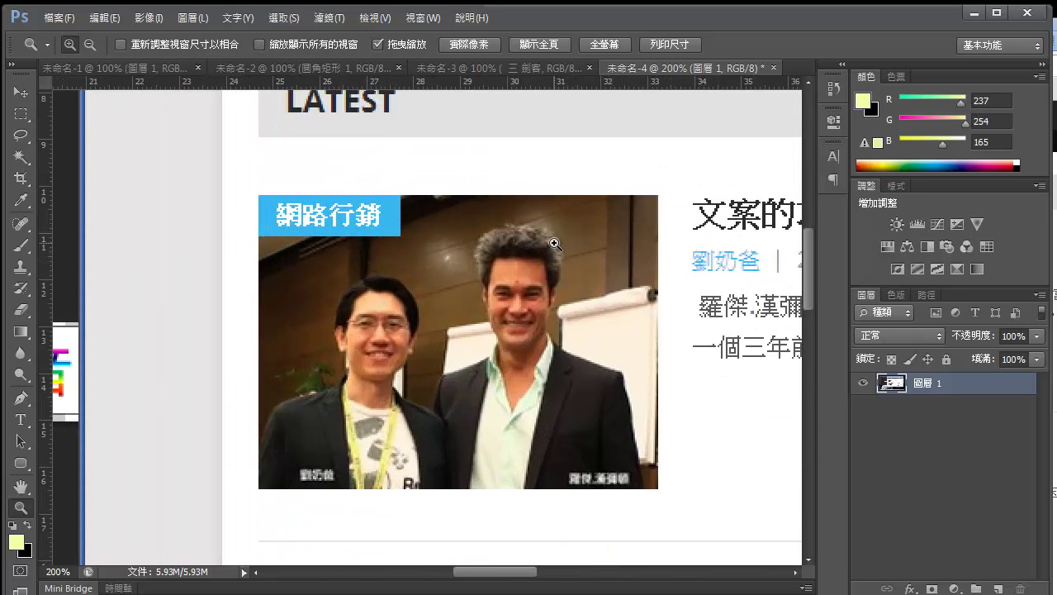
click(22, 199)
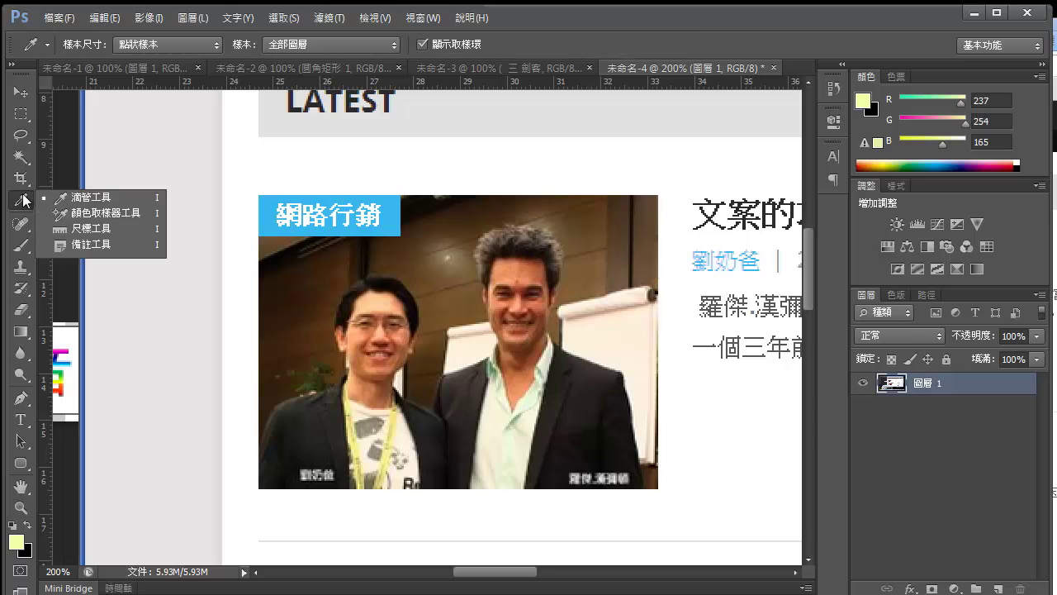
click(65, 200)
click(404, 213)
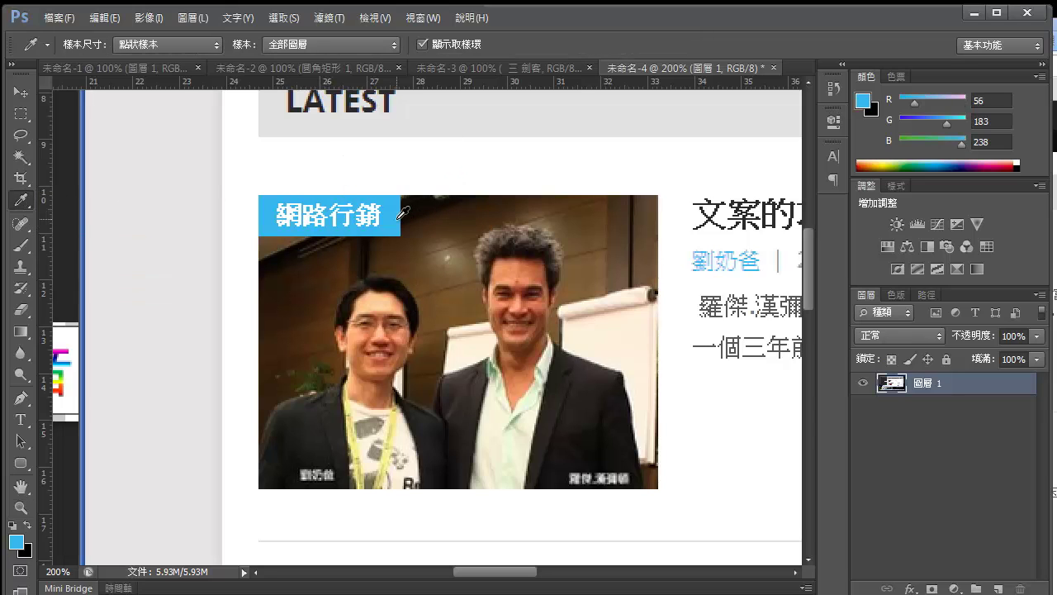
- Copy the foreground colour's hex code 38b7ee from the Color Picker and close it without changing the colour
click(862, 103)
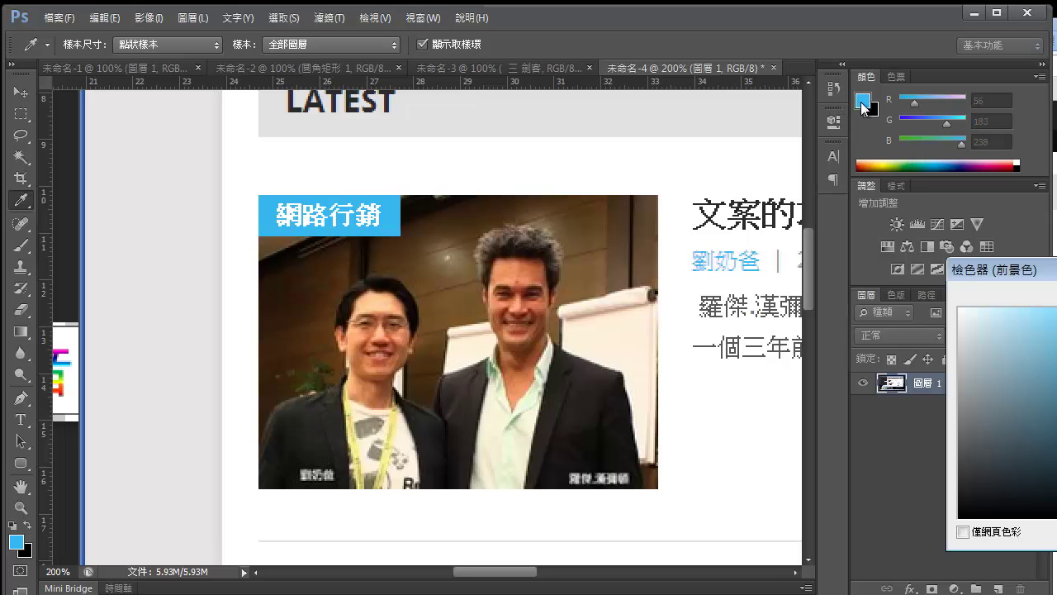
drag(1041, 272, 641, 182)
drag(869, 448, 798, 443)
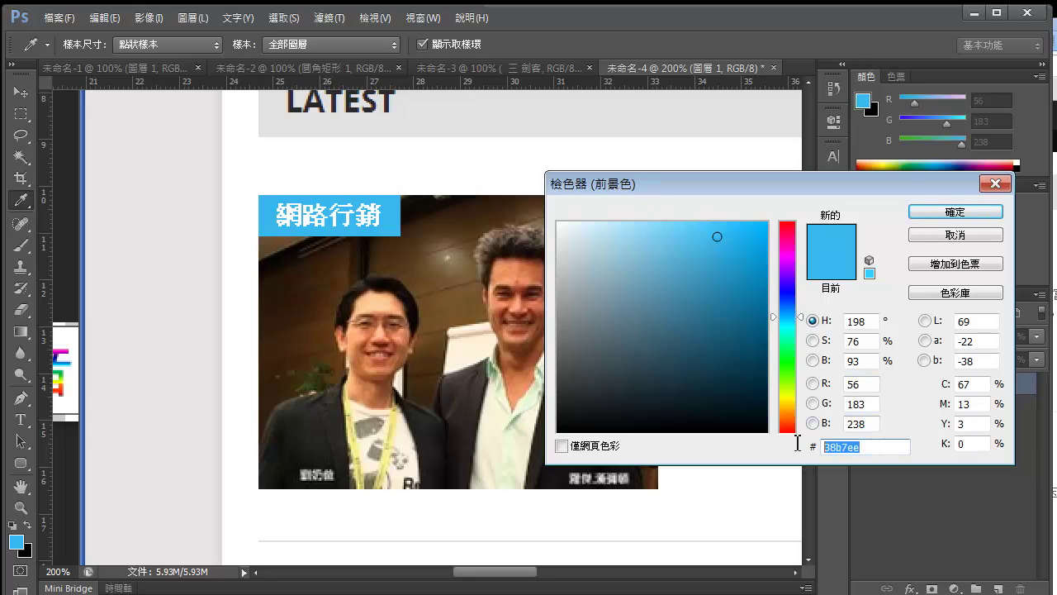
click(865, 448)
drag(876, 446, 831, 446)
right_click(838, 447)
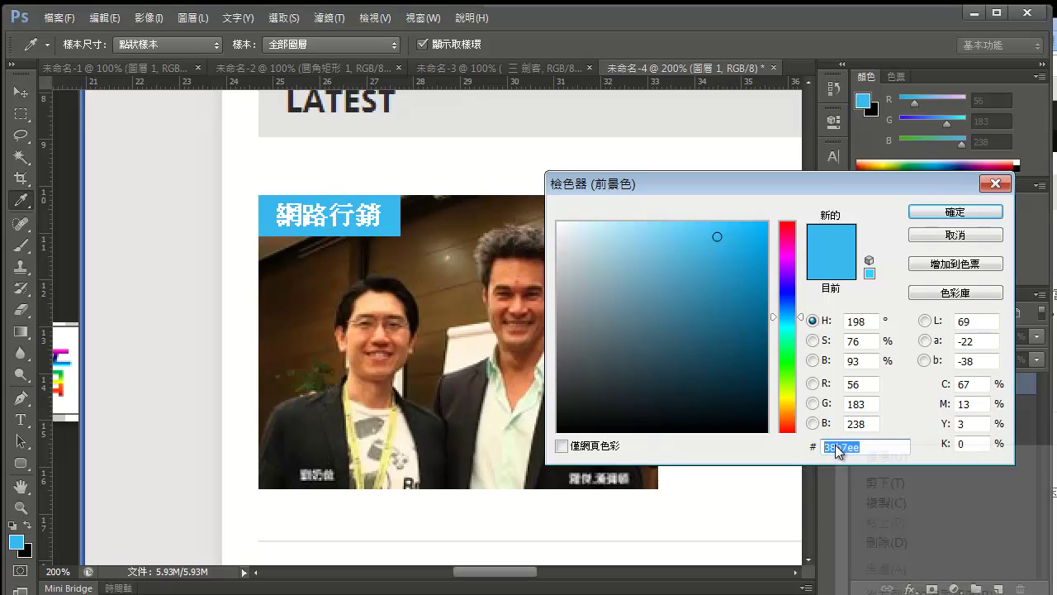
click(881, 506)
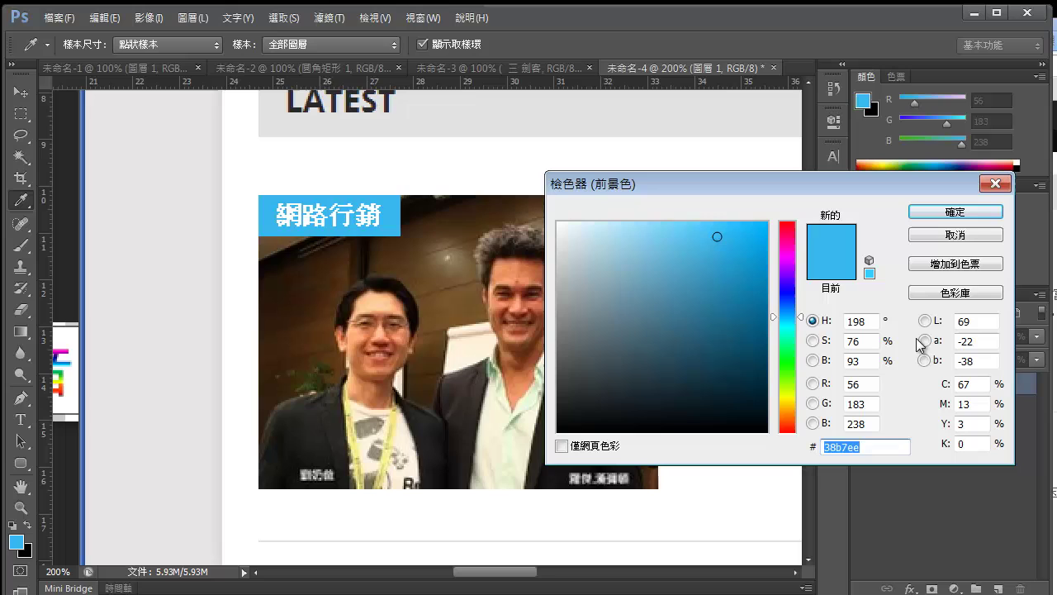
click(935, 236)
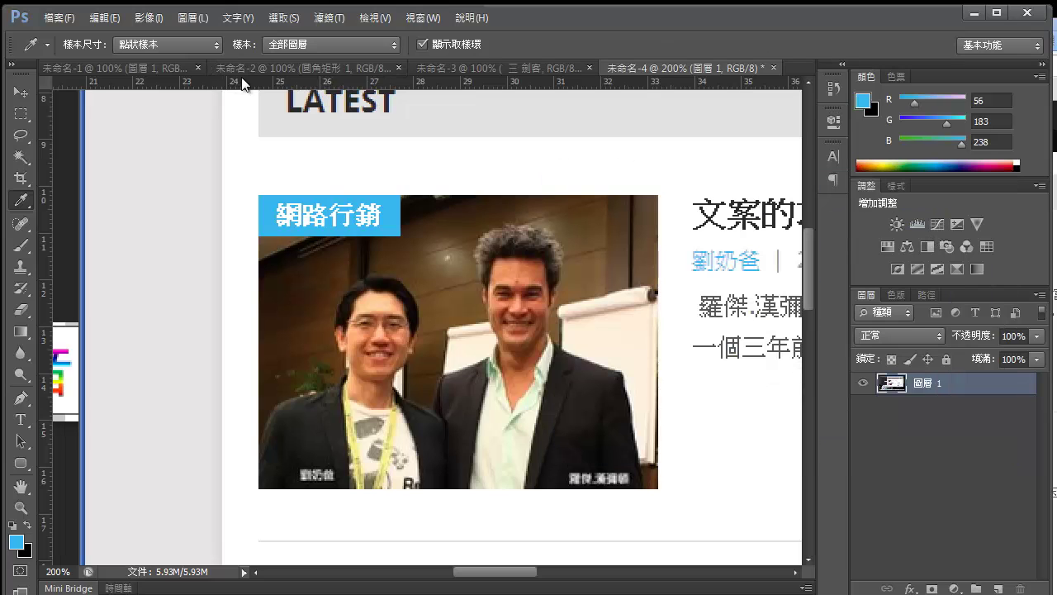
- Return to the logo document 未命名-2 and activate the Rounded Rectangle tool
click(129, 68)
click(340, 66)
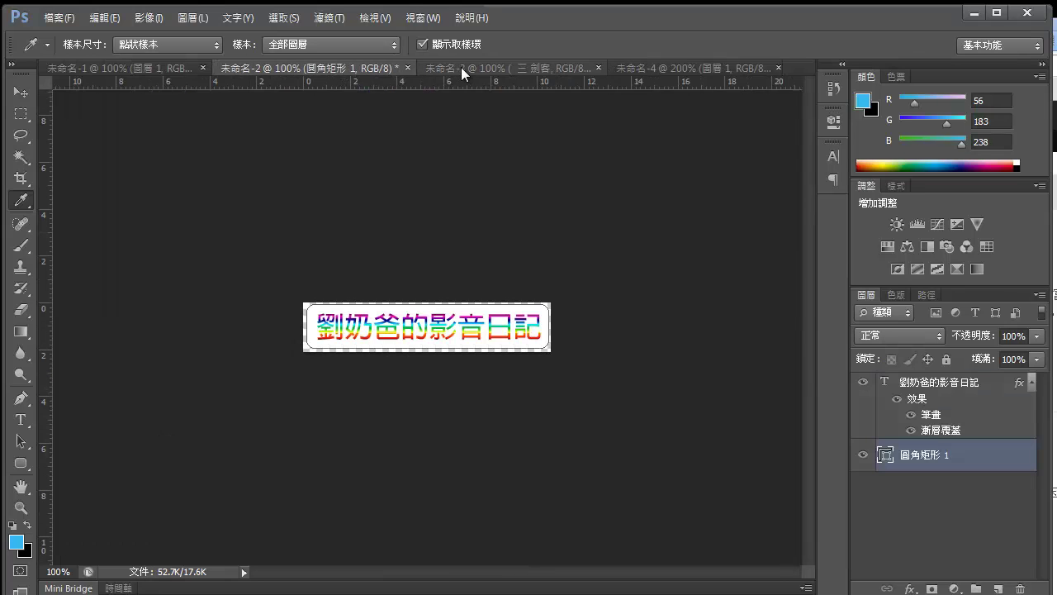
click(461, 67)
click(384, 68)
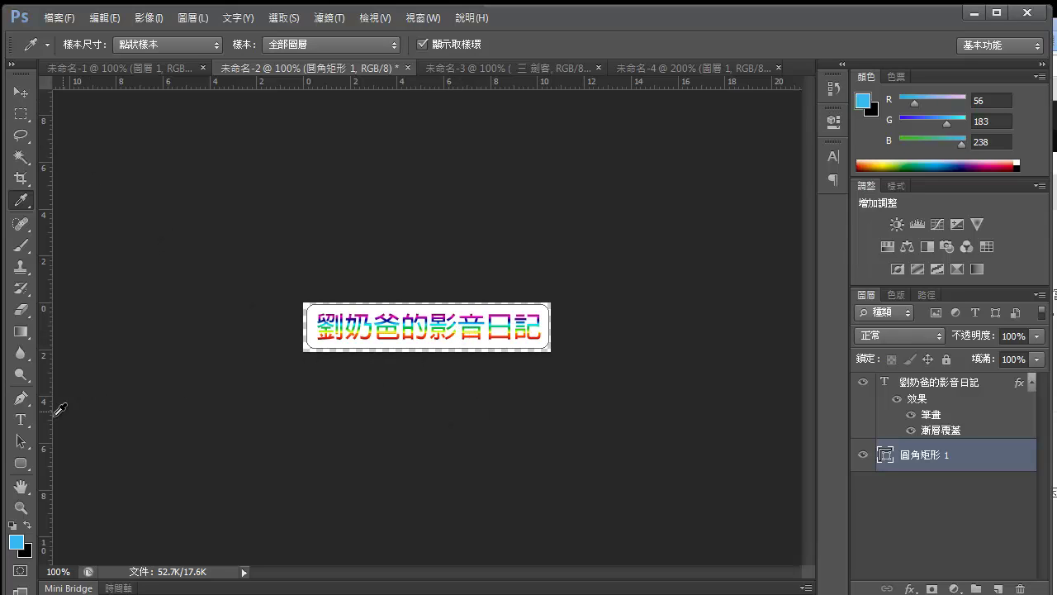
click(22, 464)
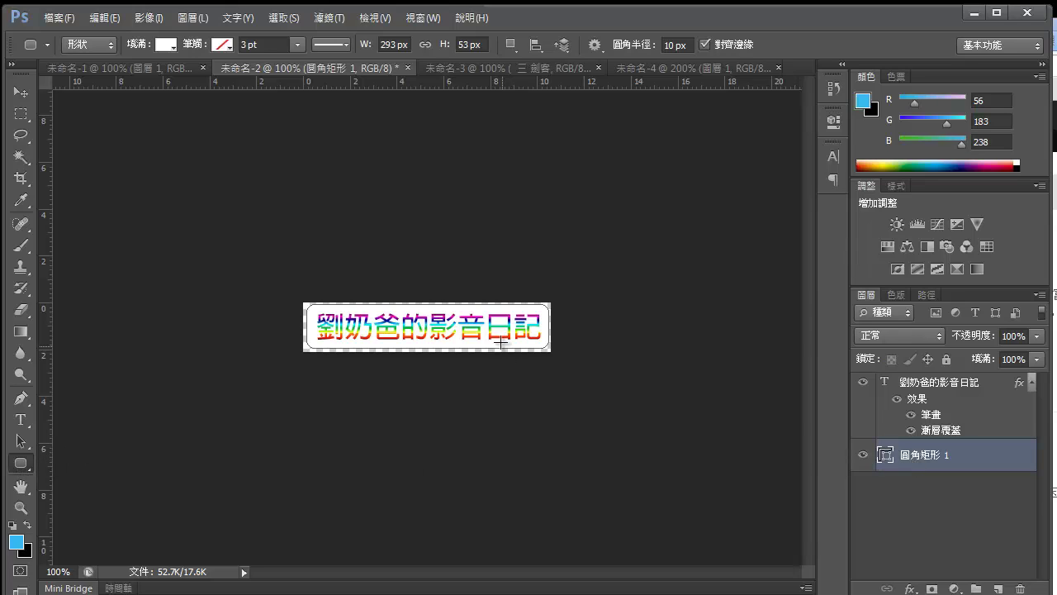
- Set the fill of the rounded rectangle behind the title to the copied blue 38b7ee
click(163, 47)
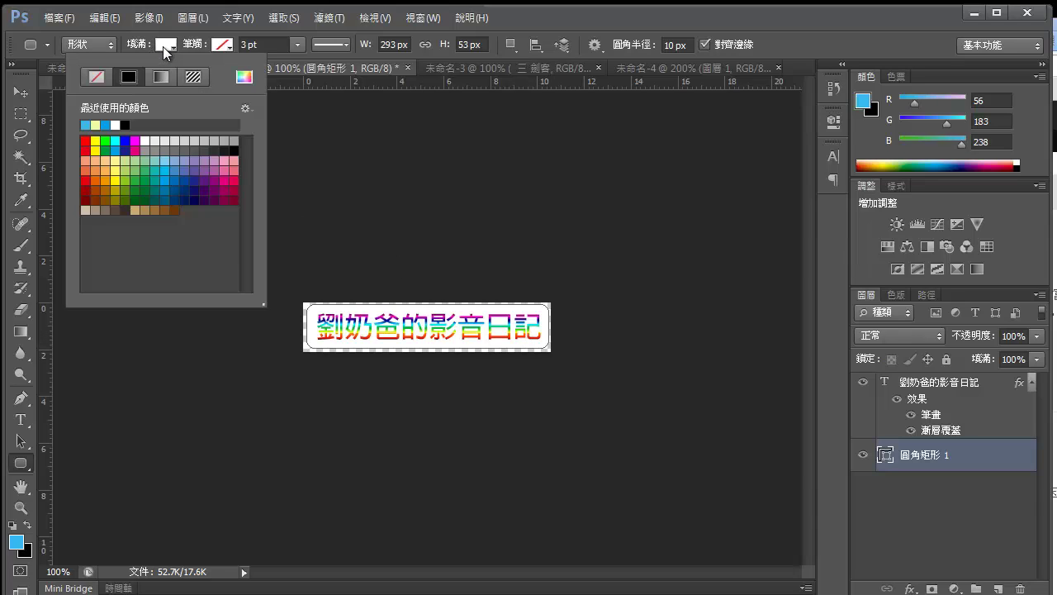
click(244, 78)
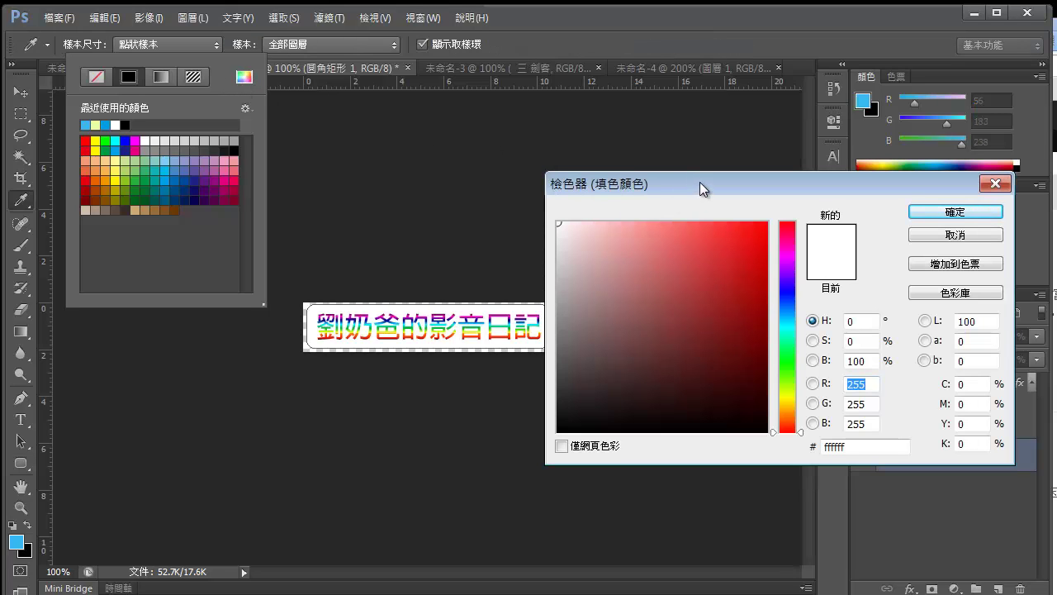
drag(700, 182, 512, 189)
click(640, 454)
double_click(641, 454)
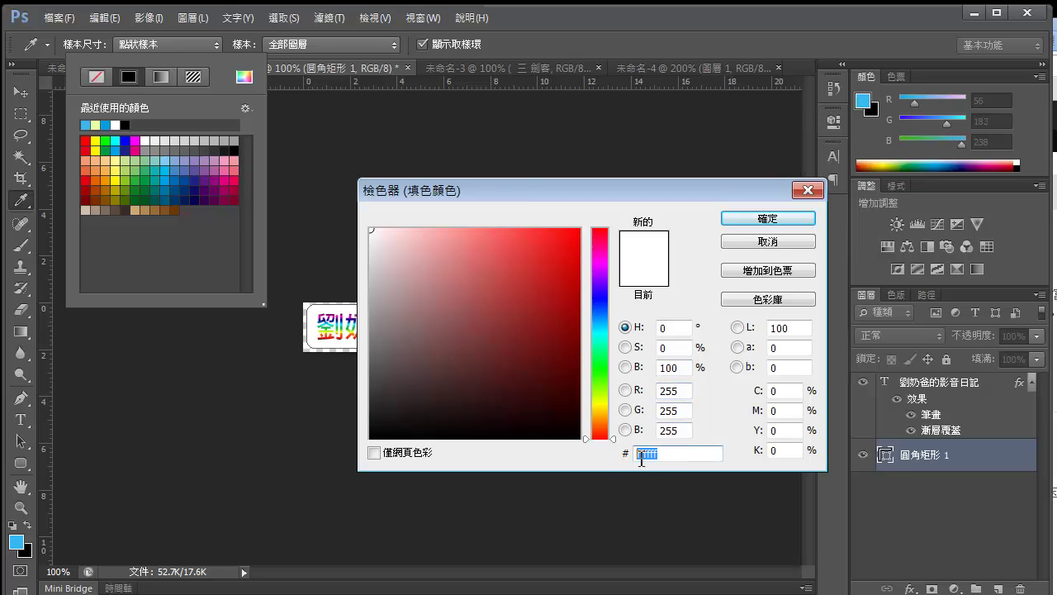
right_click(642, 456)
click(685, 532)
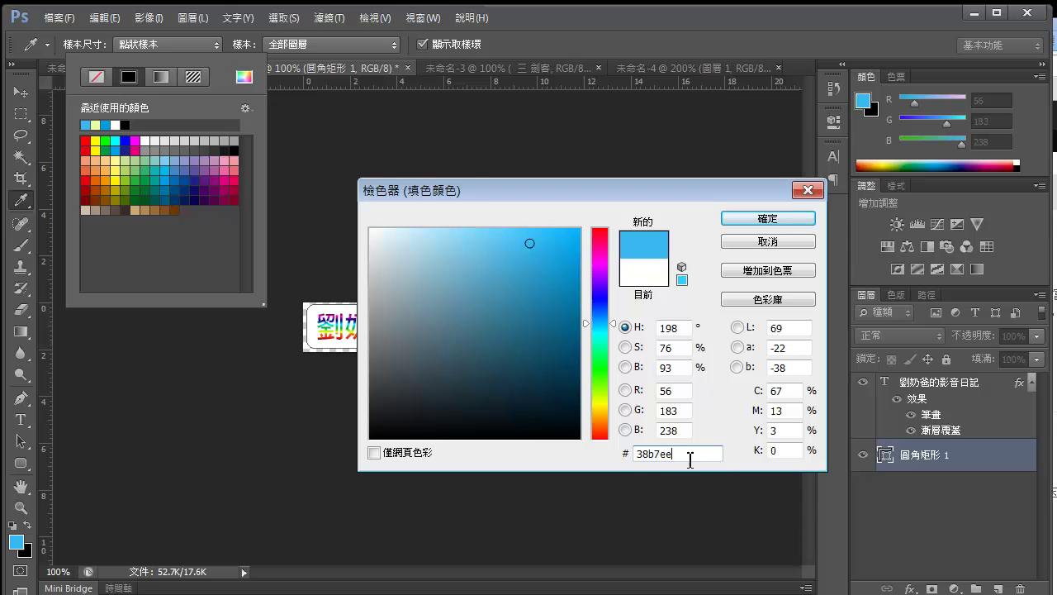
click(749, 221)
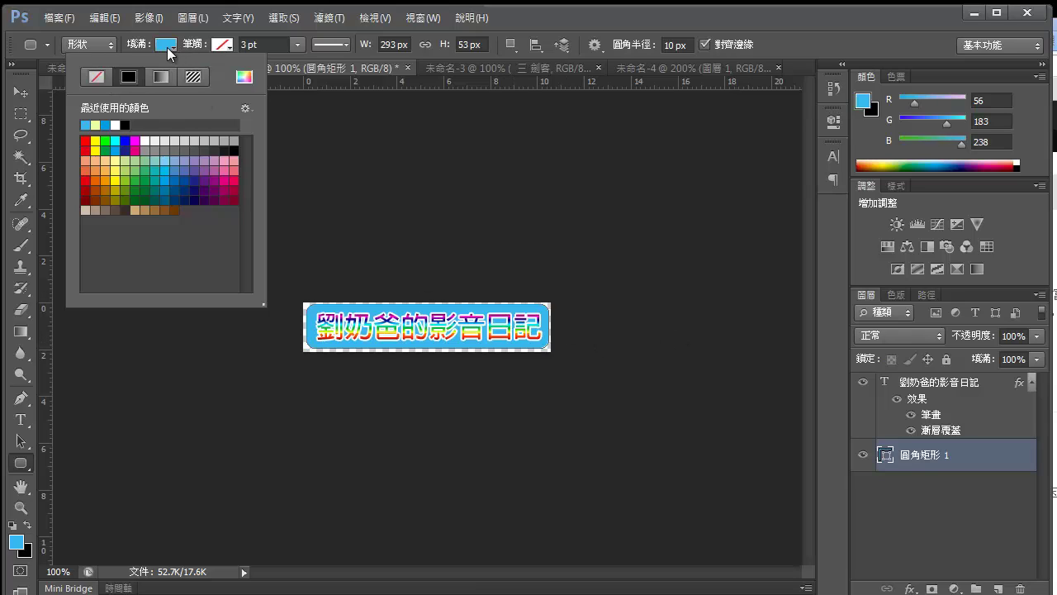
click(167, 47)
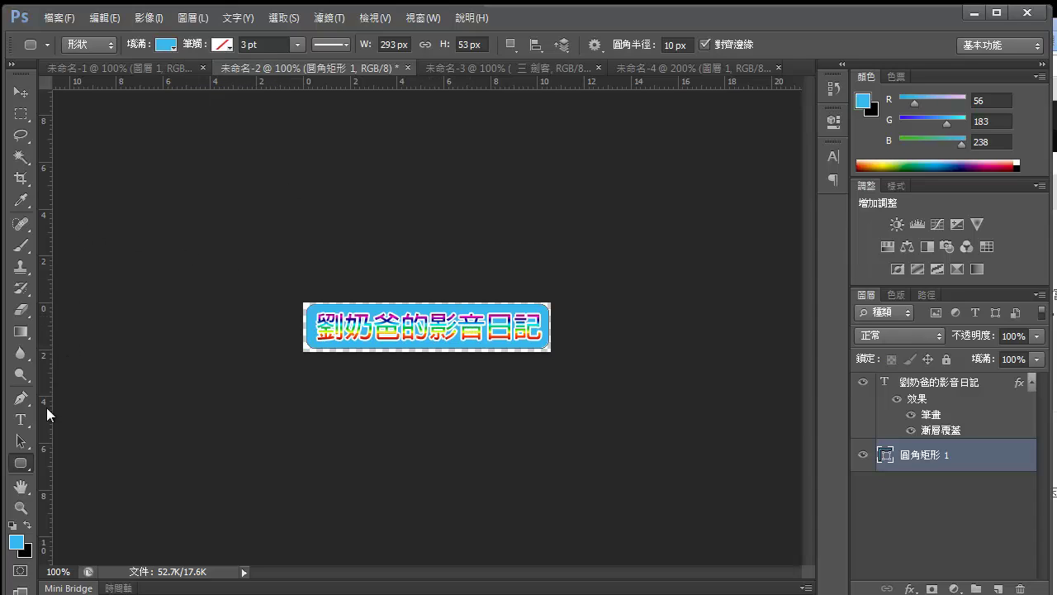
- Float the Layers panel beside the logo and select the title's text layer
click(21, 420)
double_click(330, 328)
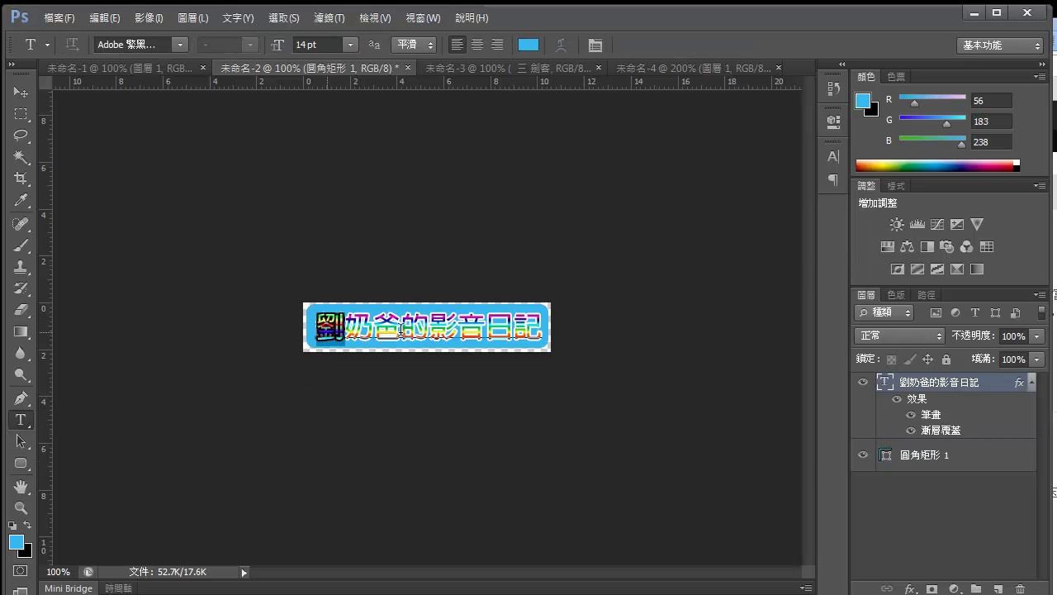
drag(400, 332, 543, 328)
click(933, 398)
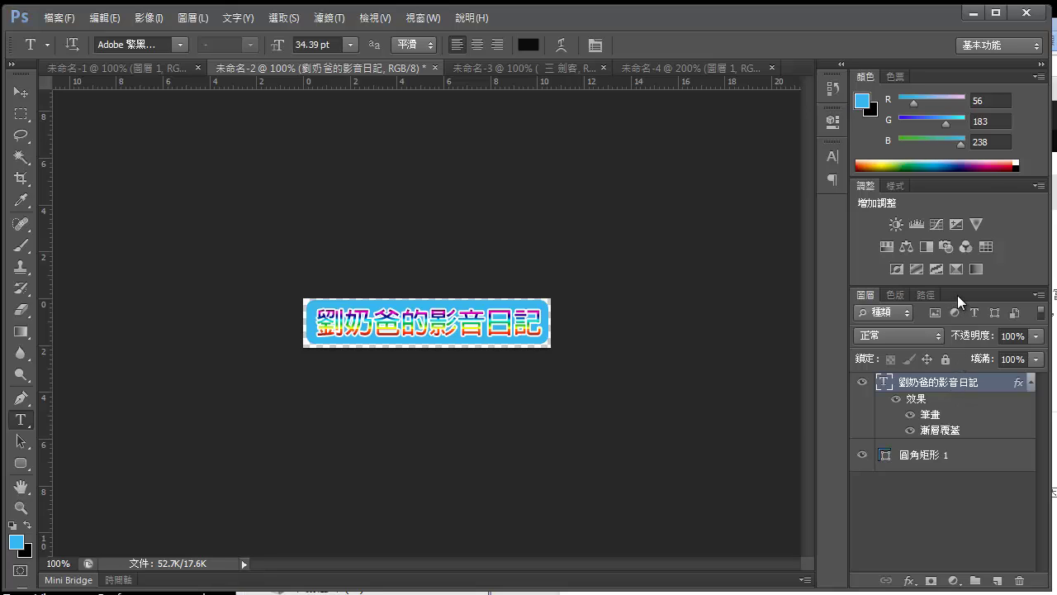
drag(957, 294, 689, 149)
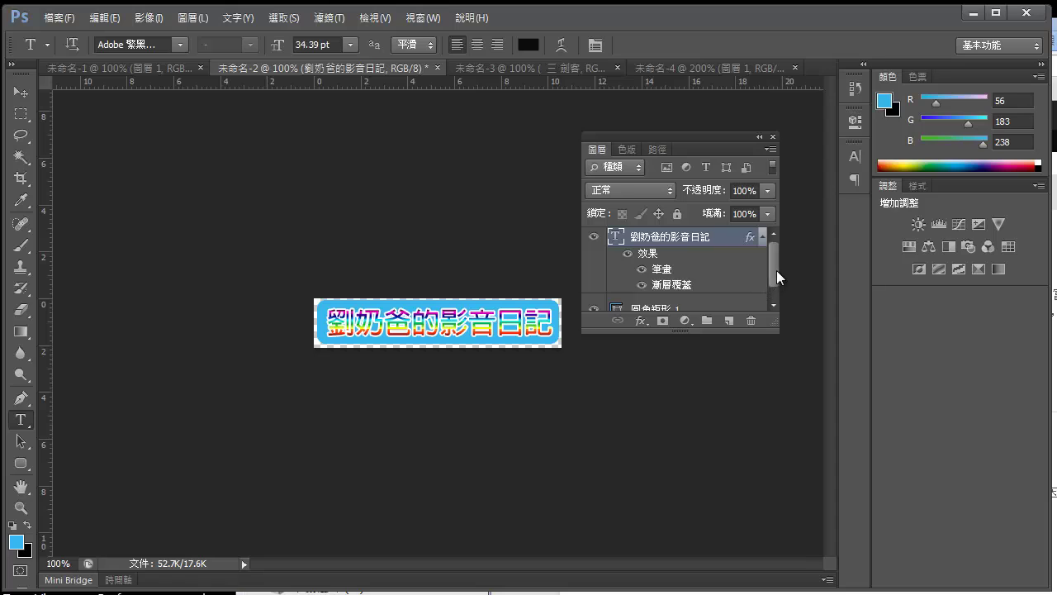
drag(777, 270, 776, 290)
click(656, 296)
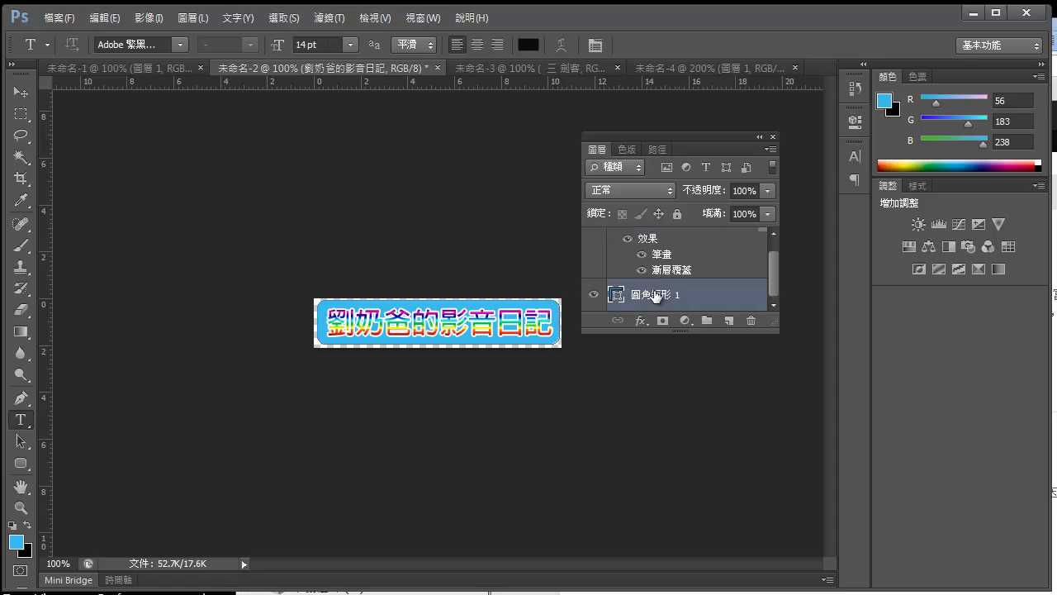
click(672, 256)
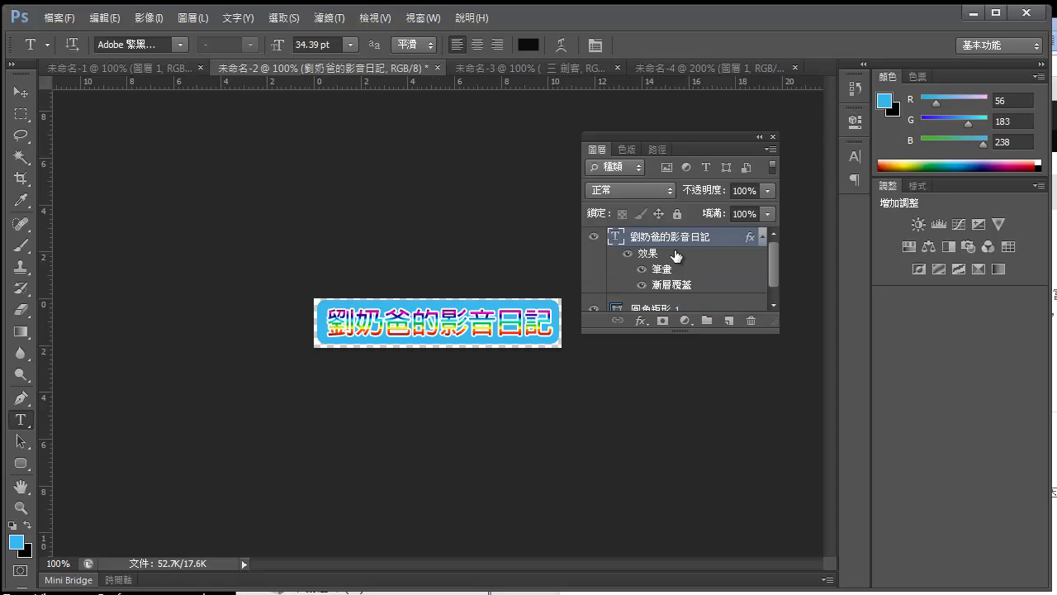
- Turn off the rainbow Gradient Overlay in the title text's layer style
click(640, 321)
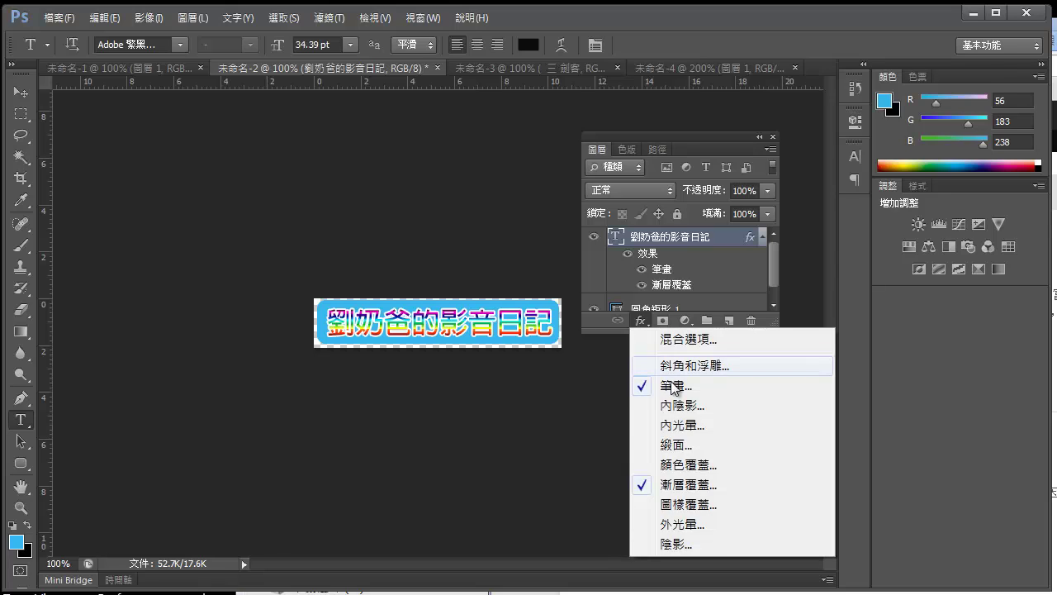
click(703, 487)
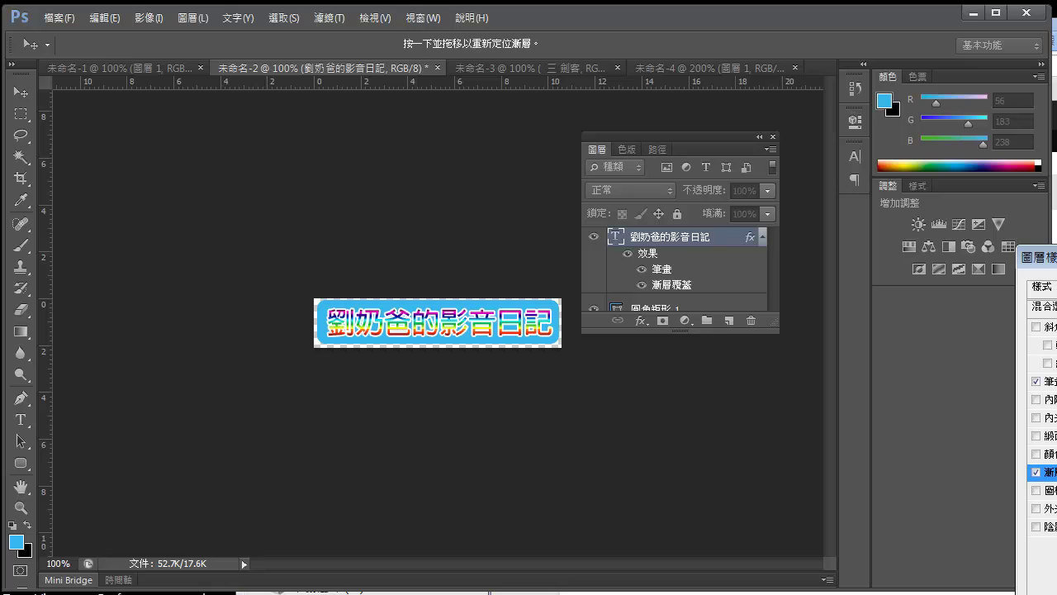
drag(1045, 257, 859, 146)
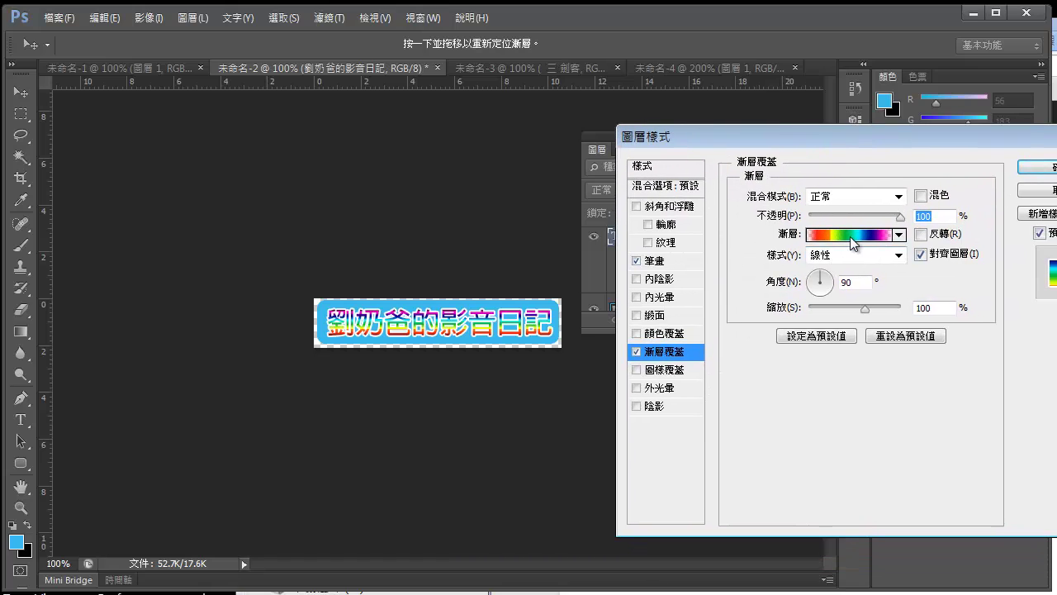
click(637, 352)
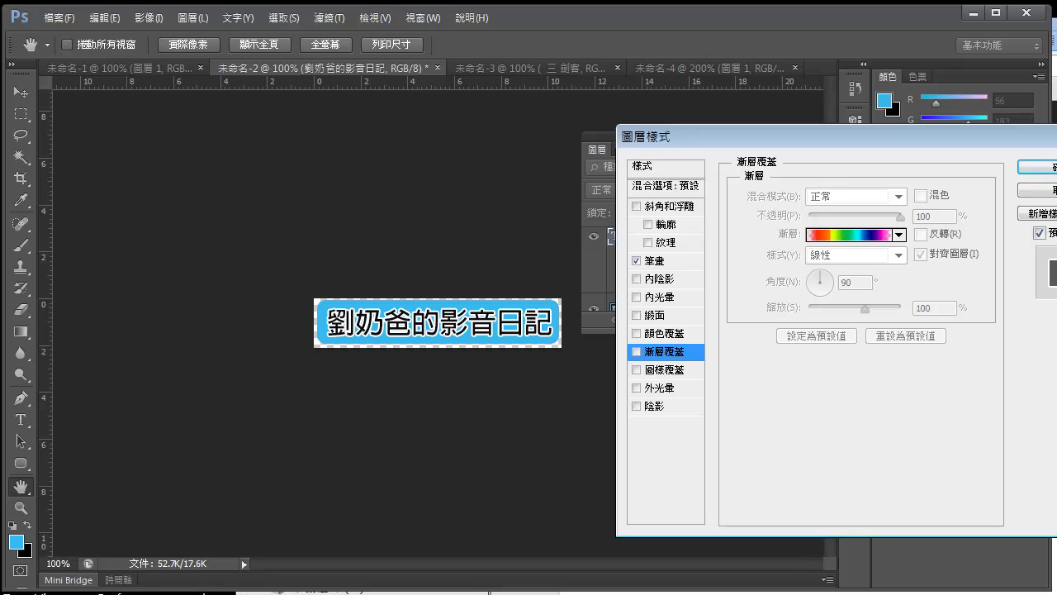
- Disable the Stroke effect on the title text and apply the layer style
click(659, 262)
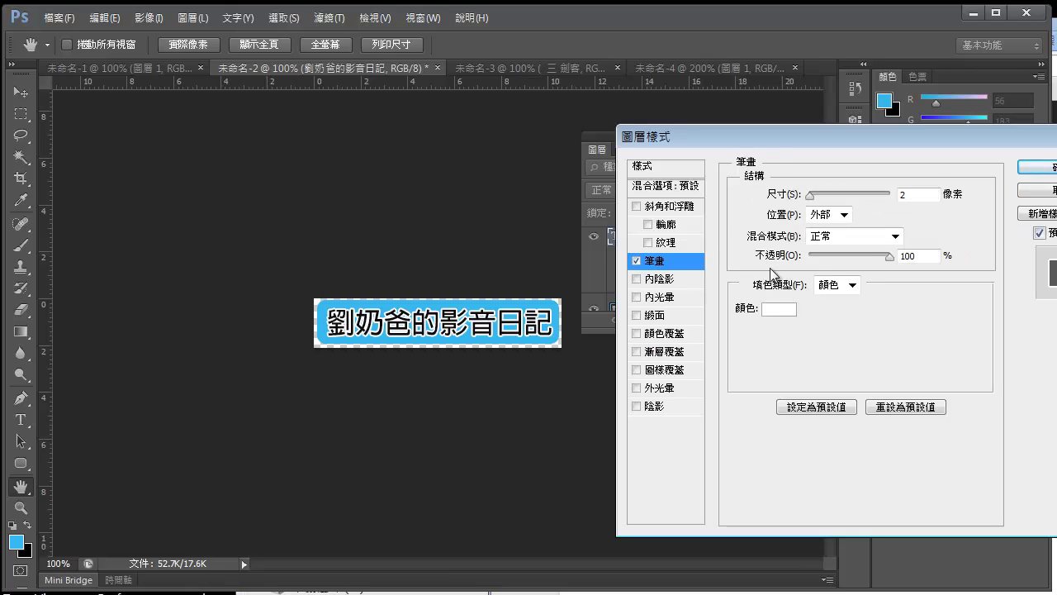
drag(814, 196, 812, 207)
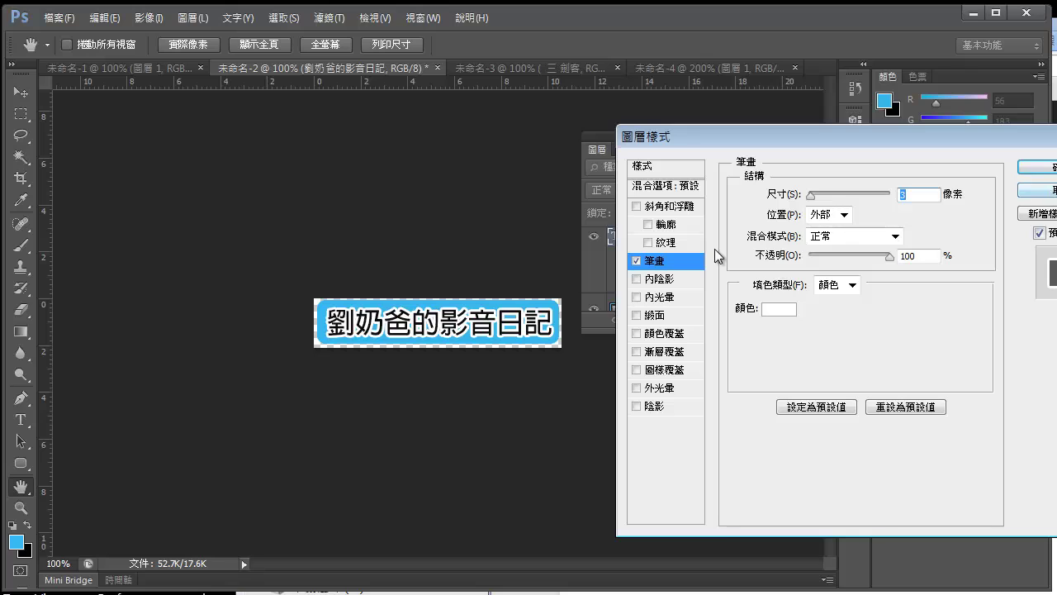
click(636, 261)
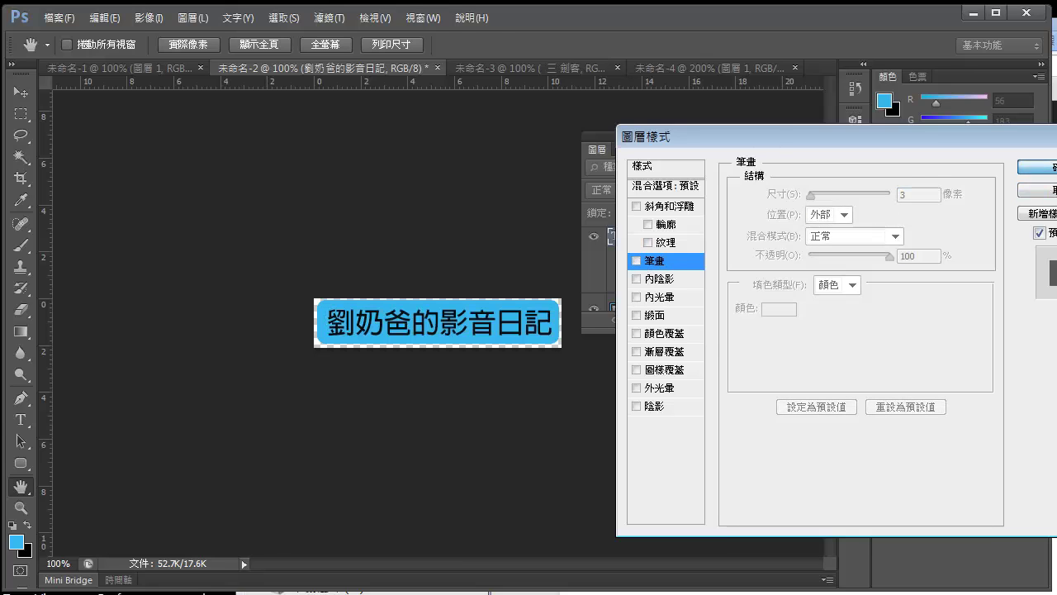
key(Return)
- Change the colour of the whole title text to white, ffffff
drag(329, 324, 556, 325)
click(528, 46)
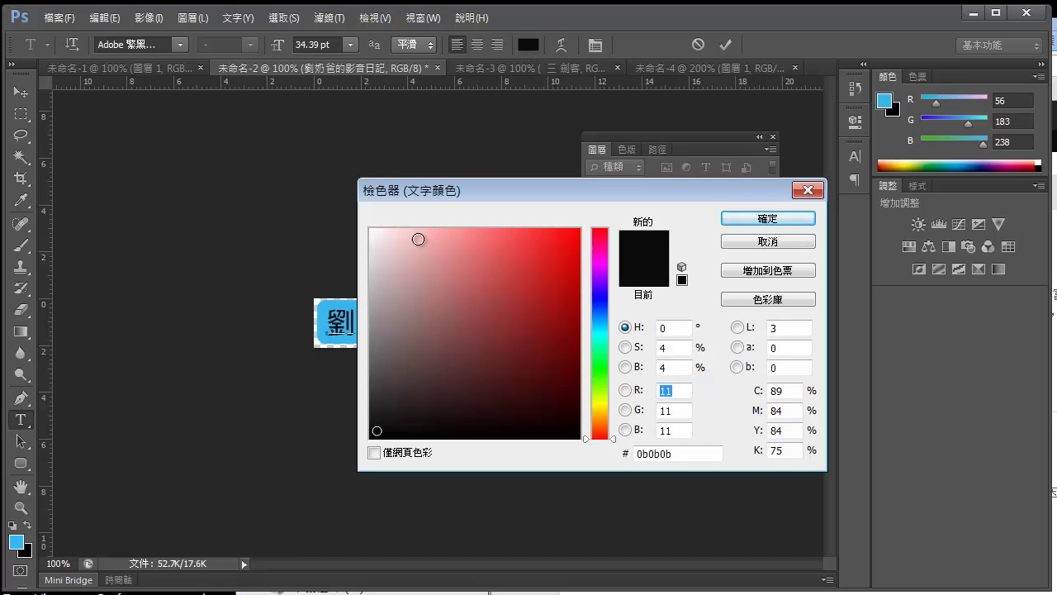
drag(398, 279, 370, 228)
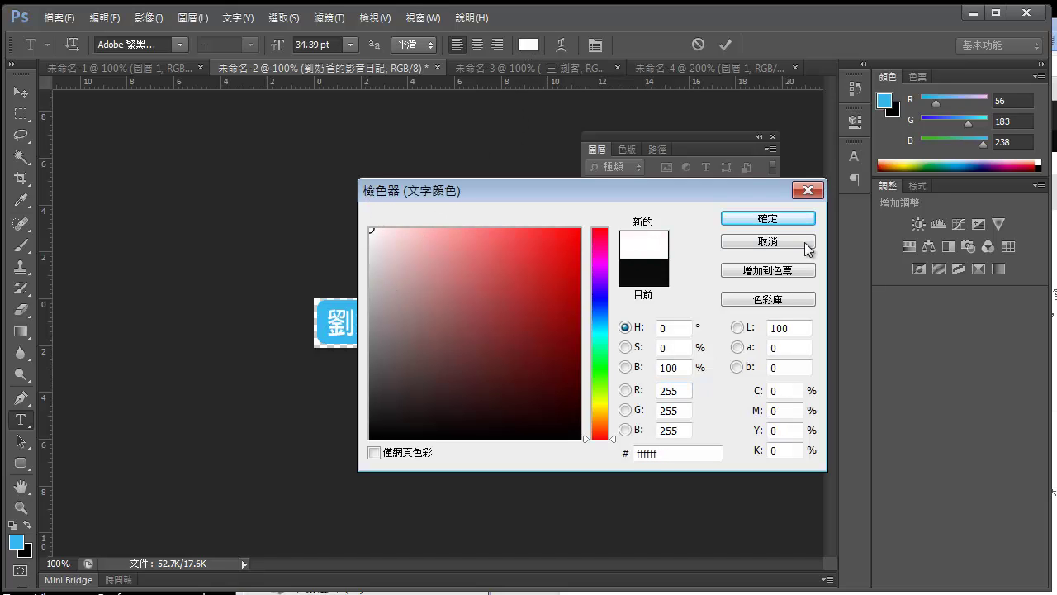
click(768, 218)
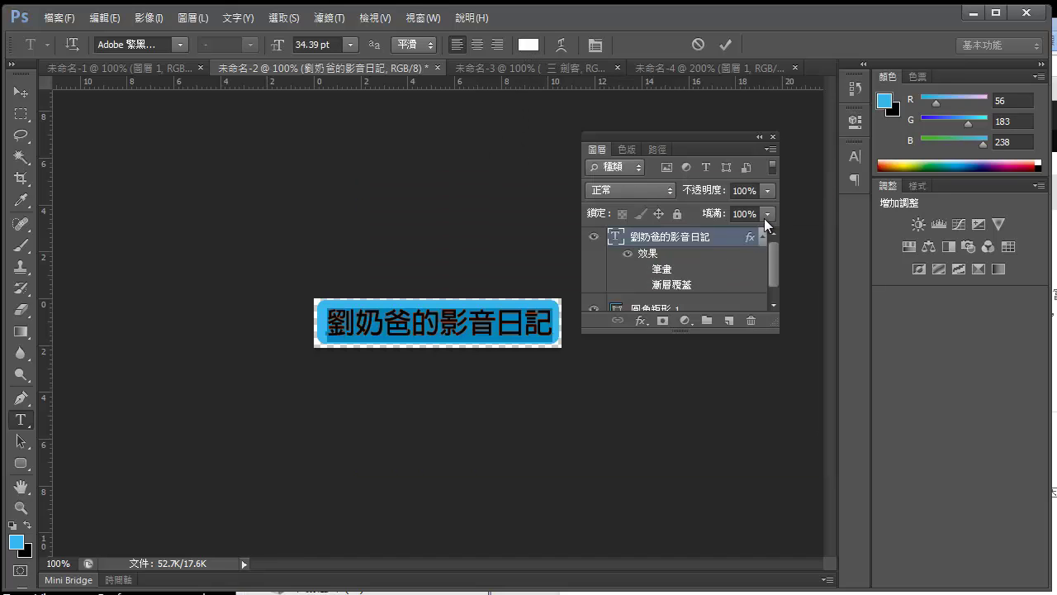
click(508, 311)
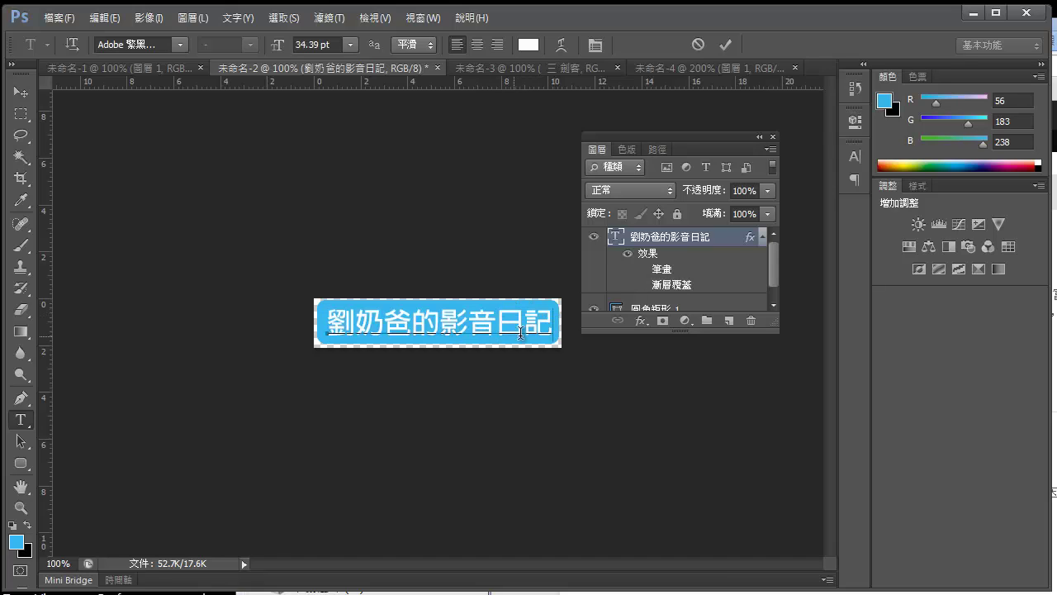
click(60, 18)
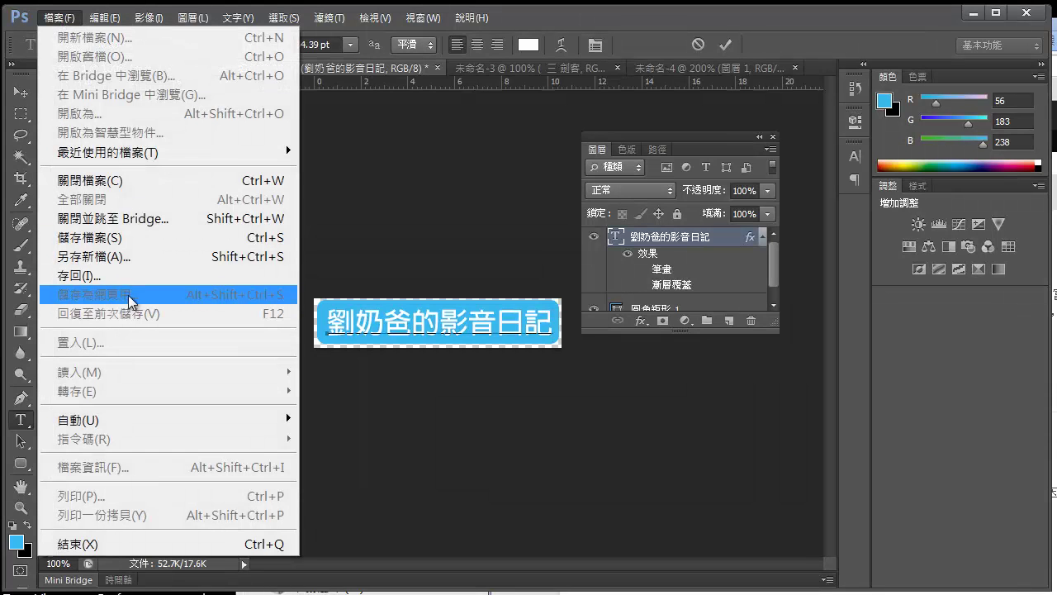
click(386, 335)
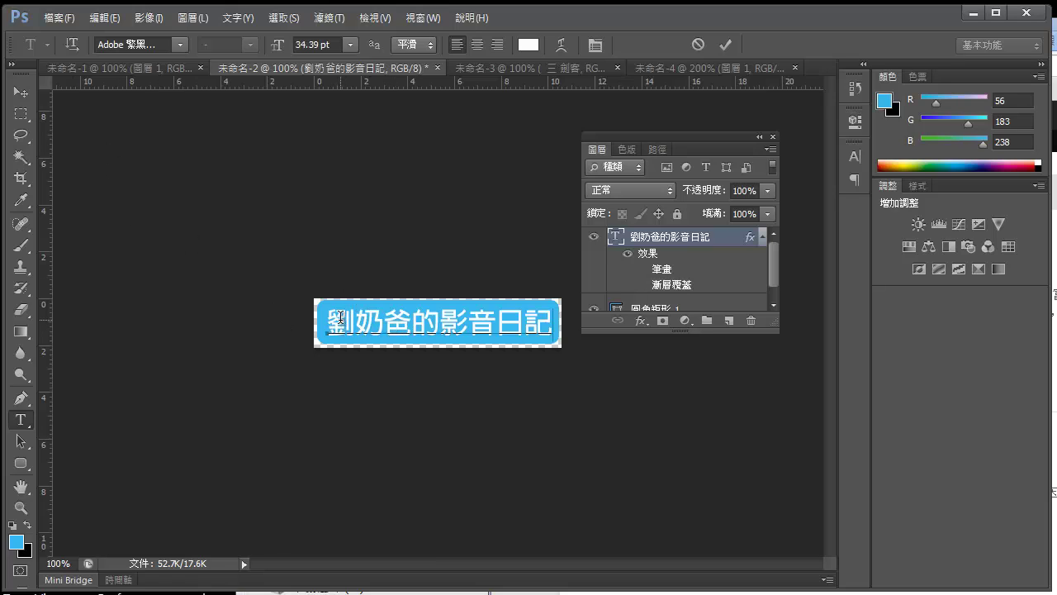
drag(340, 316, 416, 320)
click(467, 324)
key(Return)
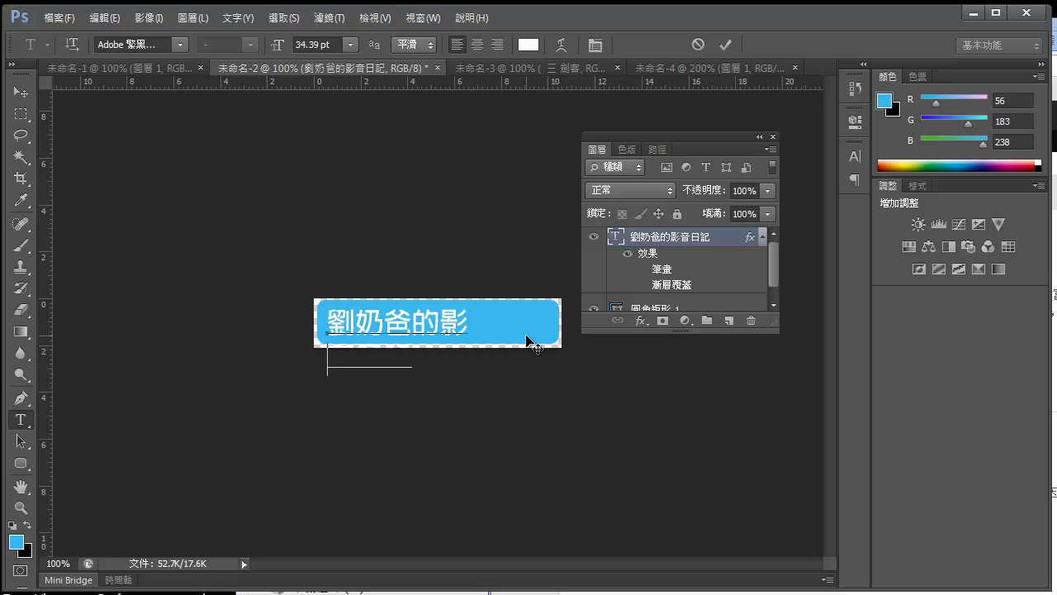
key(ctrl)
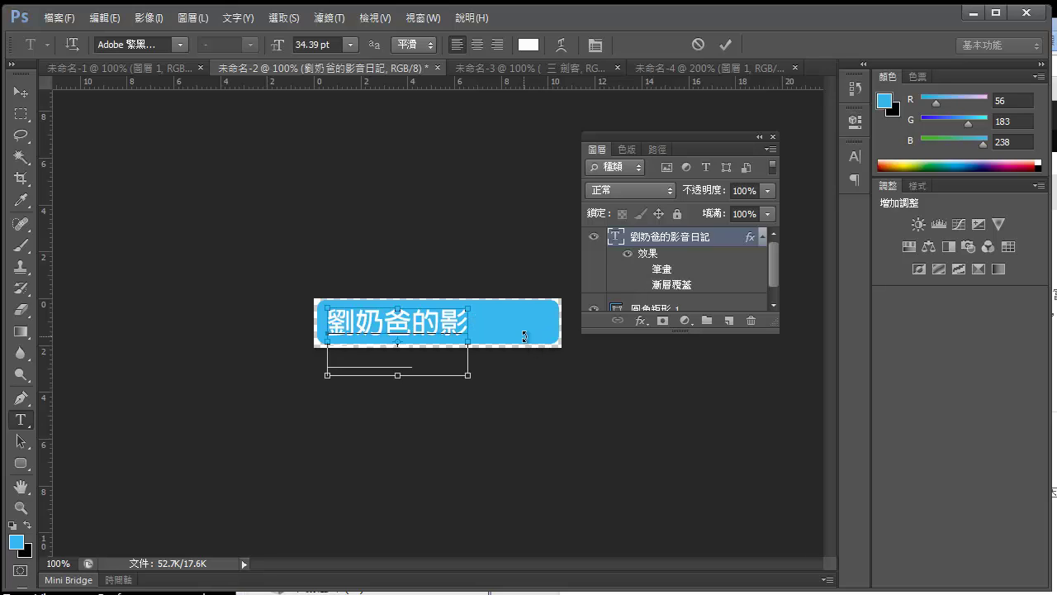
key(BackSpace)
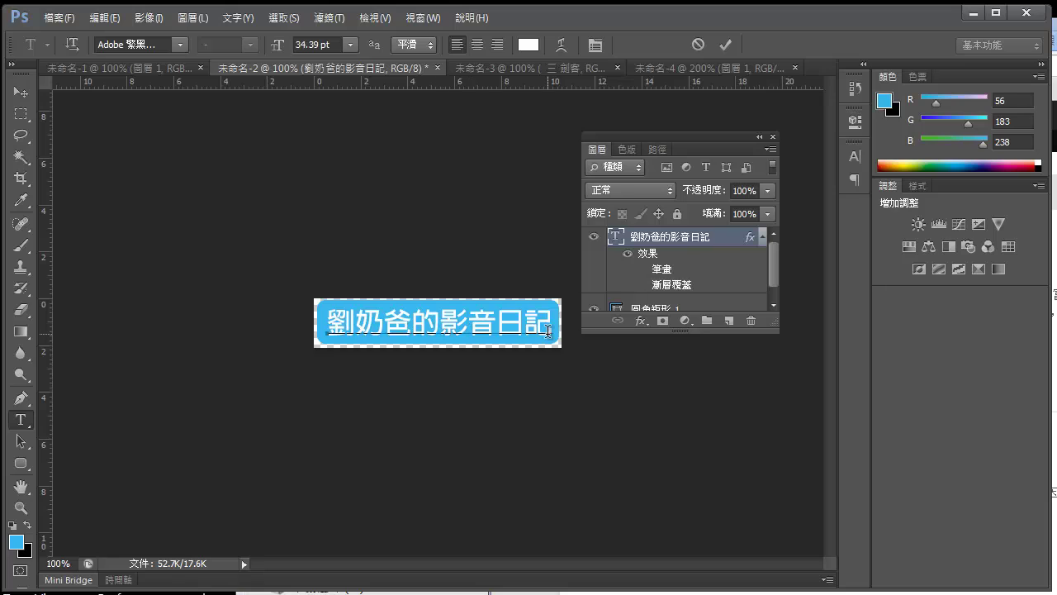
- Commit the title text and save the logo for web as a transparent PNG-24, replacing logo.png in the pic folder
click(21, 95)
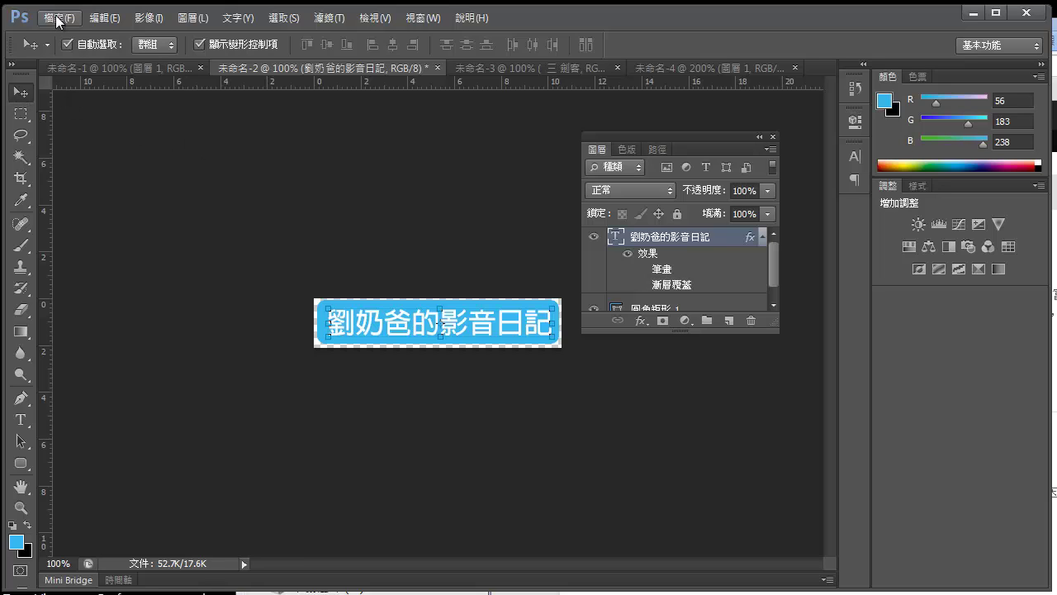
click(58, 18)
click(100, 295)
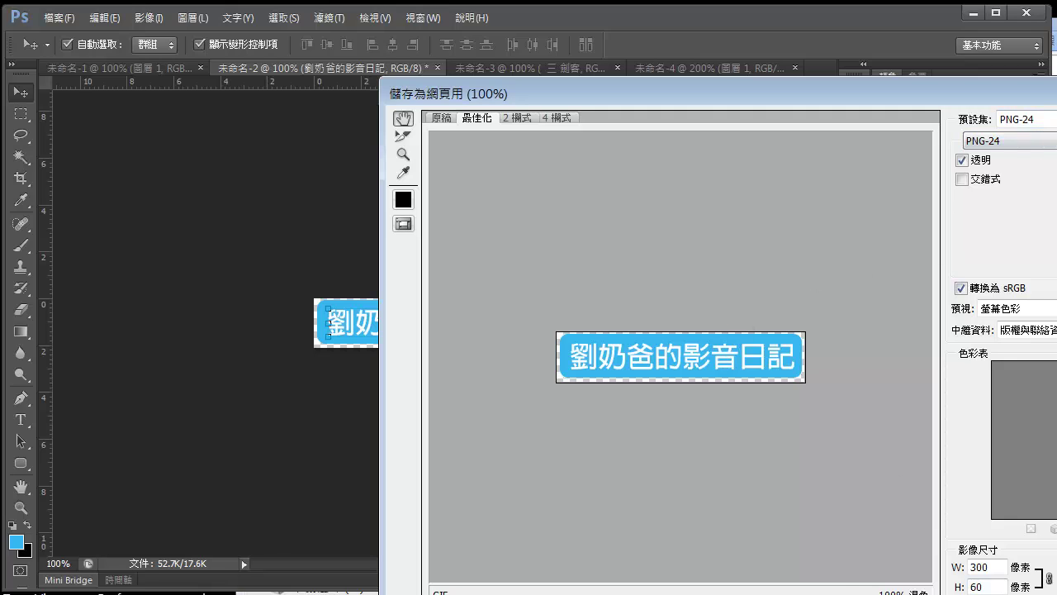
key(Return)
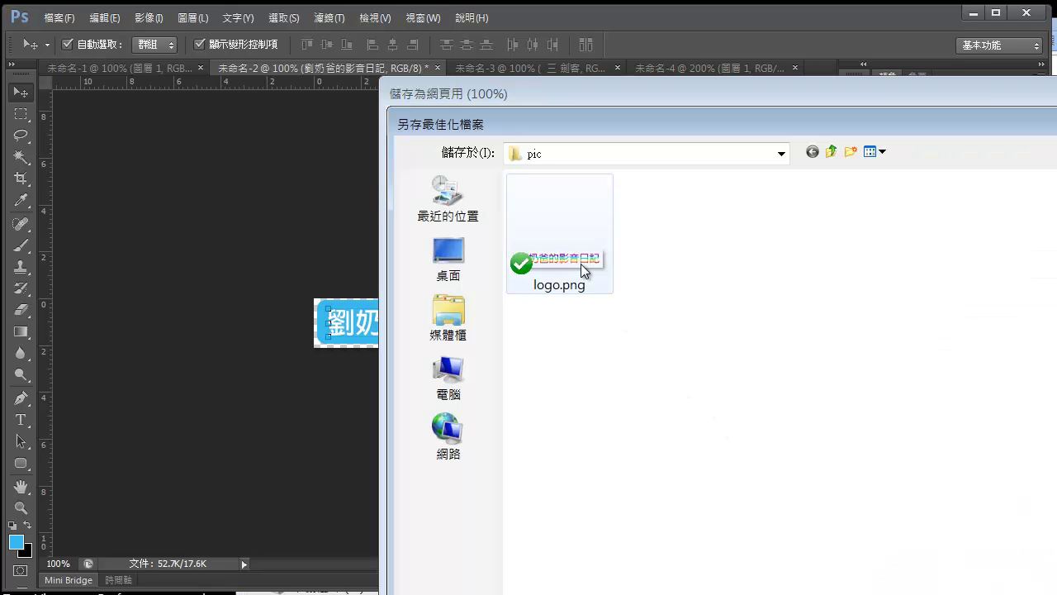
double_click(586, 285)
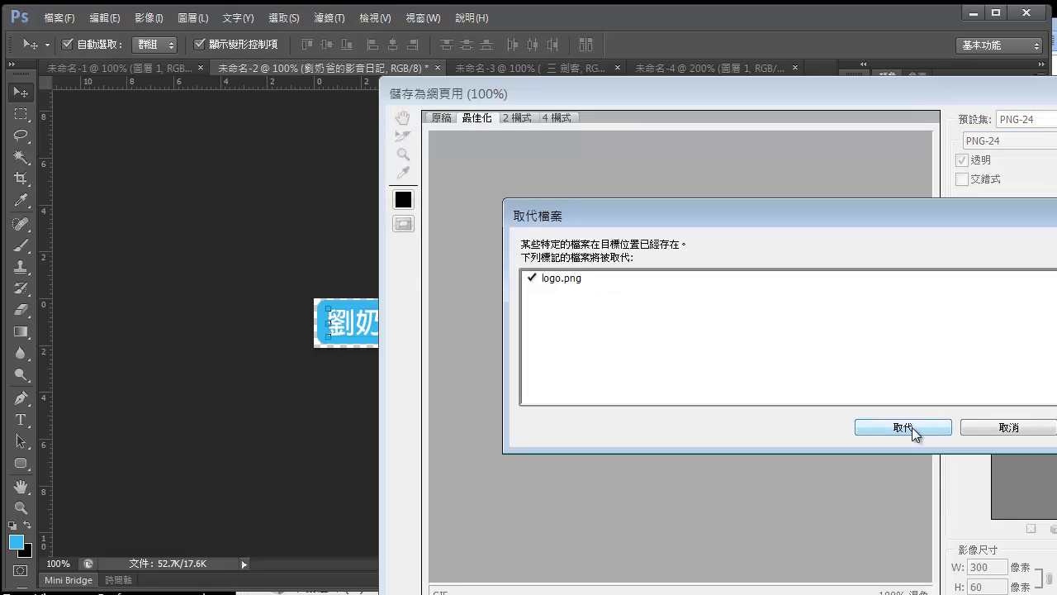
click(903, 427)
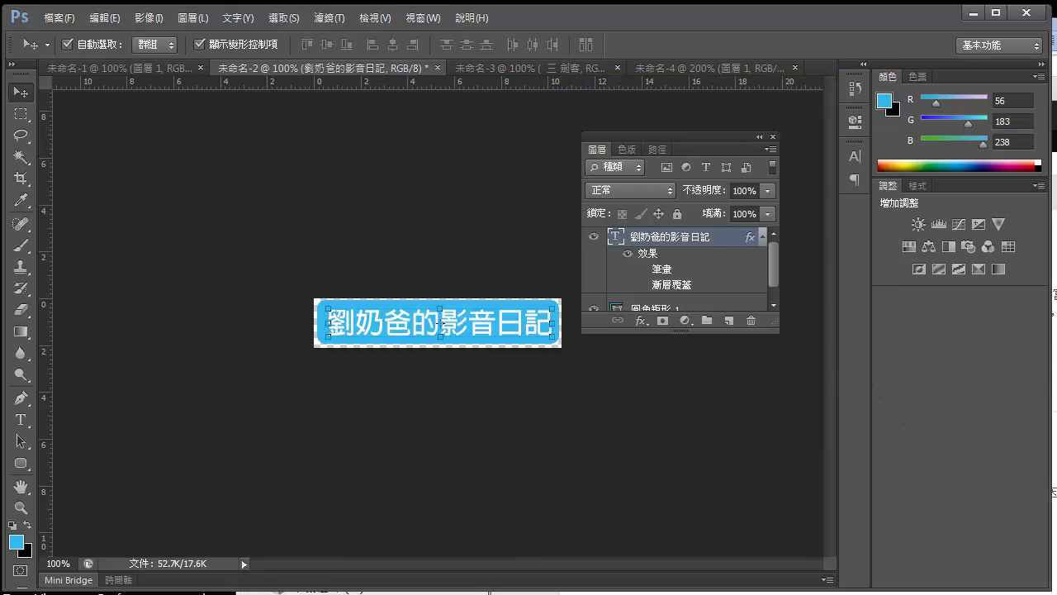
- Switch to Chrome and remove the rainbow Logo Image from the WordPress theme's General Settings
key(alt+Tab)
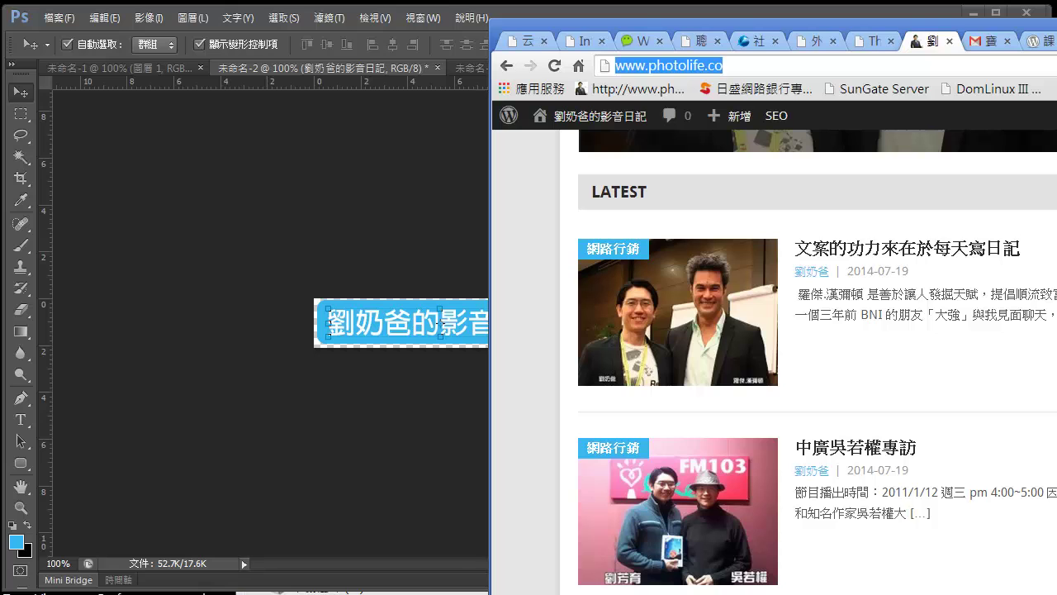
drag(1056, 27, 604, 18)
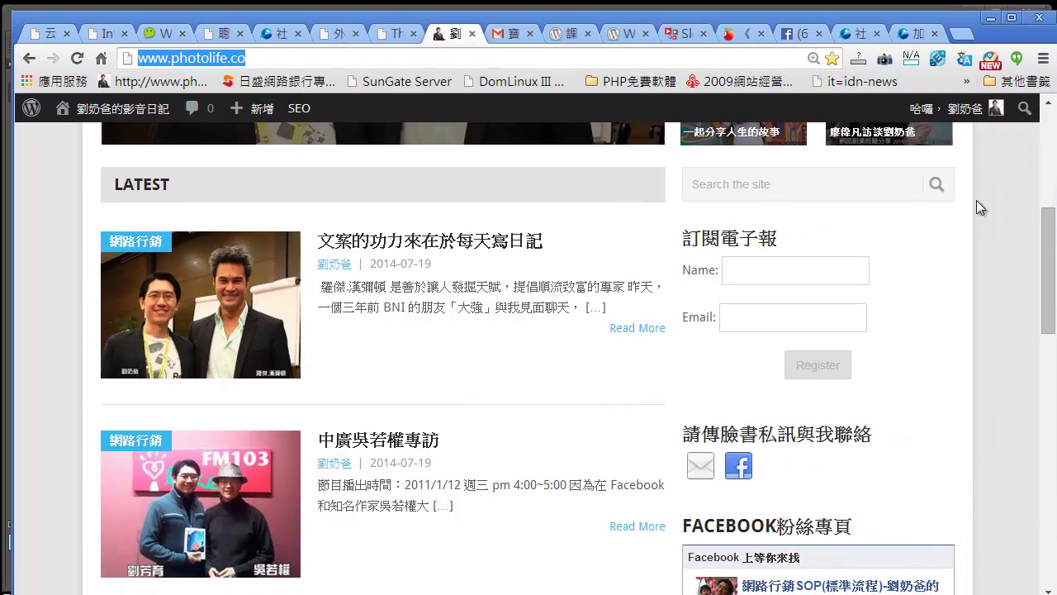
drag(1047, 268, 1047, 166)
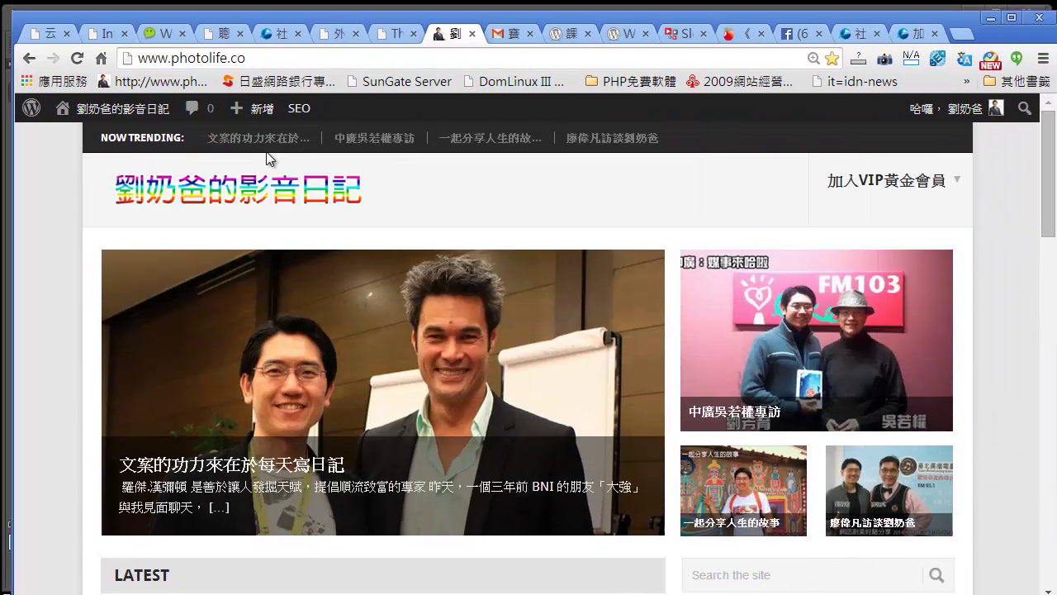
click(388, 33)
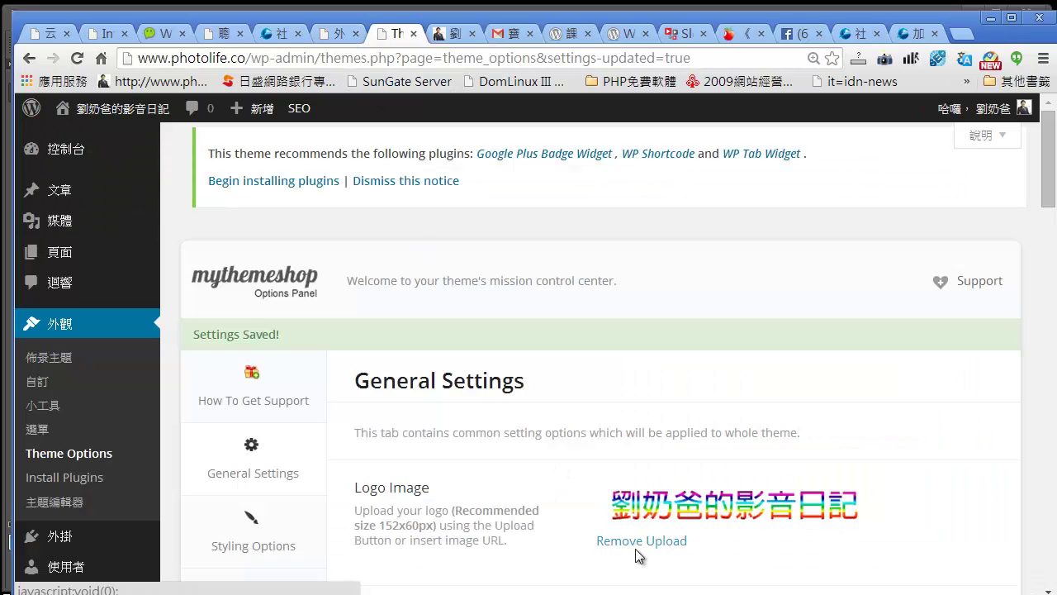
click(639, 541)
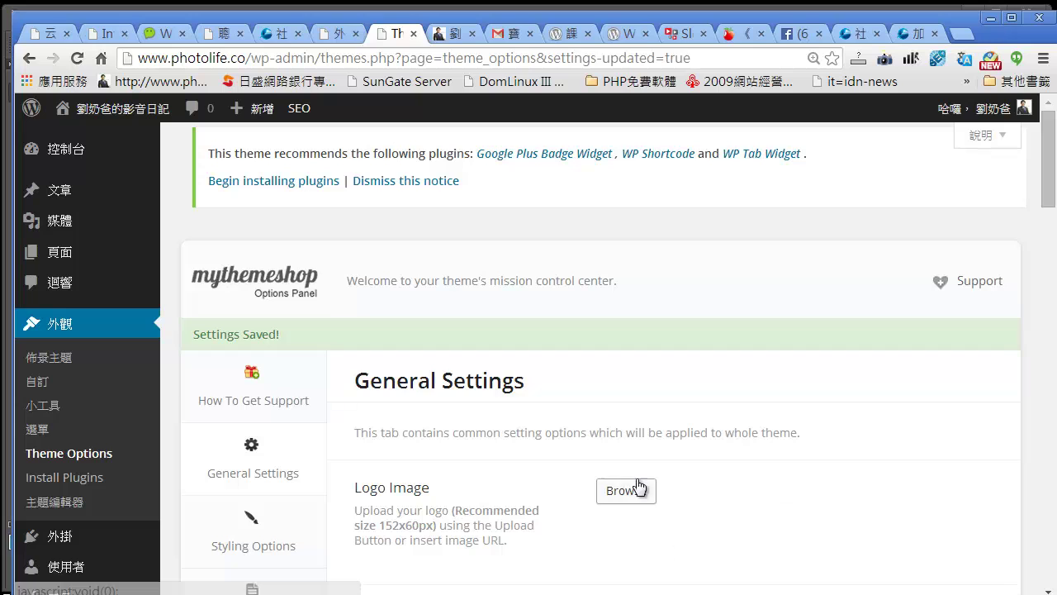
- Upload logo.png from the pic folder, insert it as the theme's Logo Image, and save the theme options
click(628, 491)
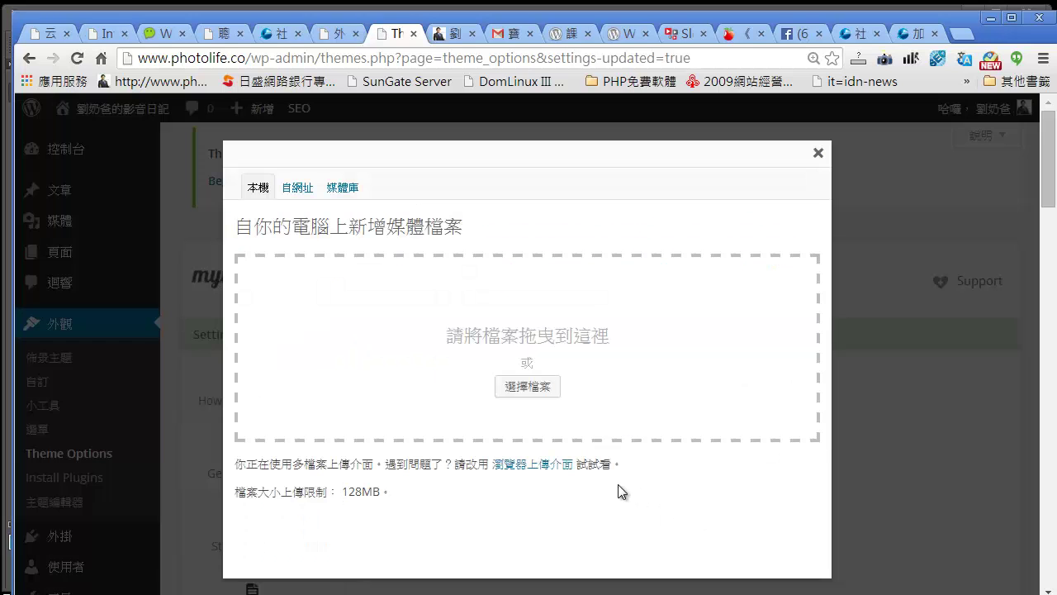
click(515, 390)
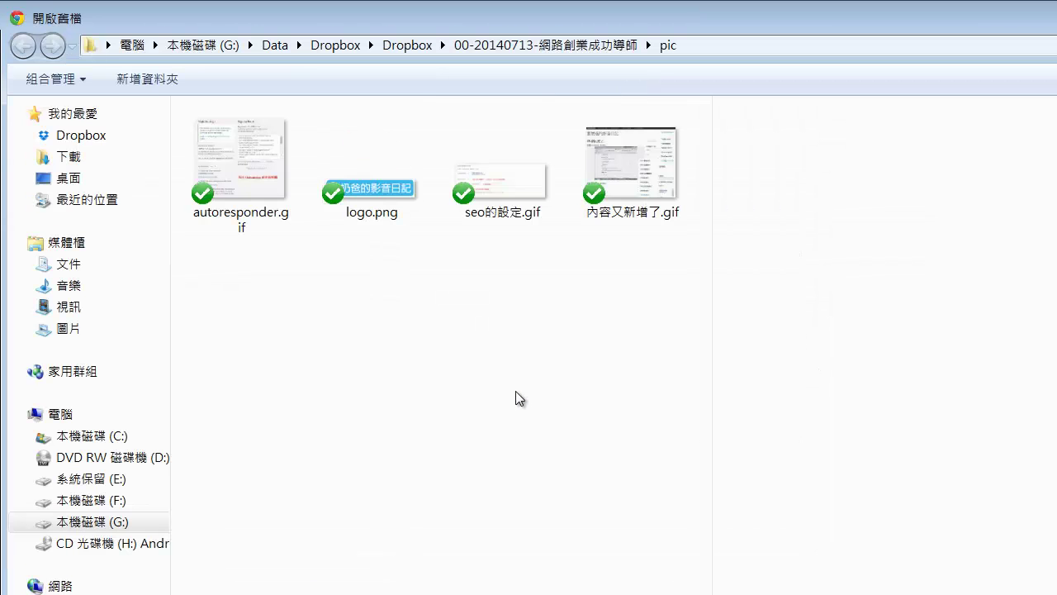
double_click(373, 184)
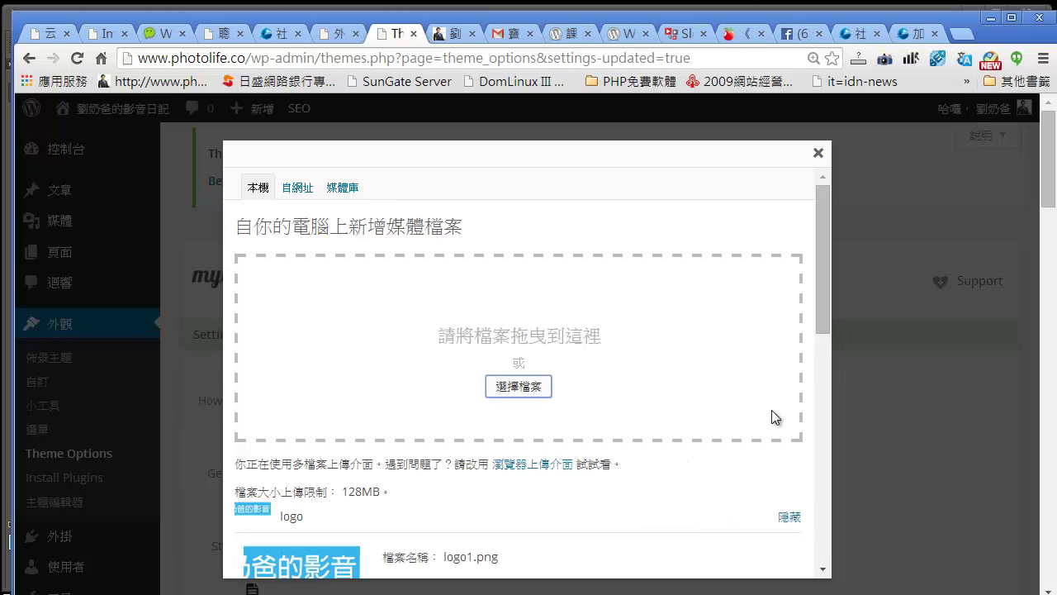
drag(817, 329, 743, 566)
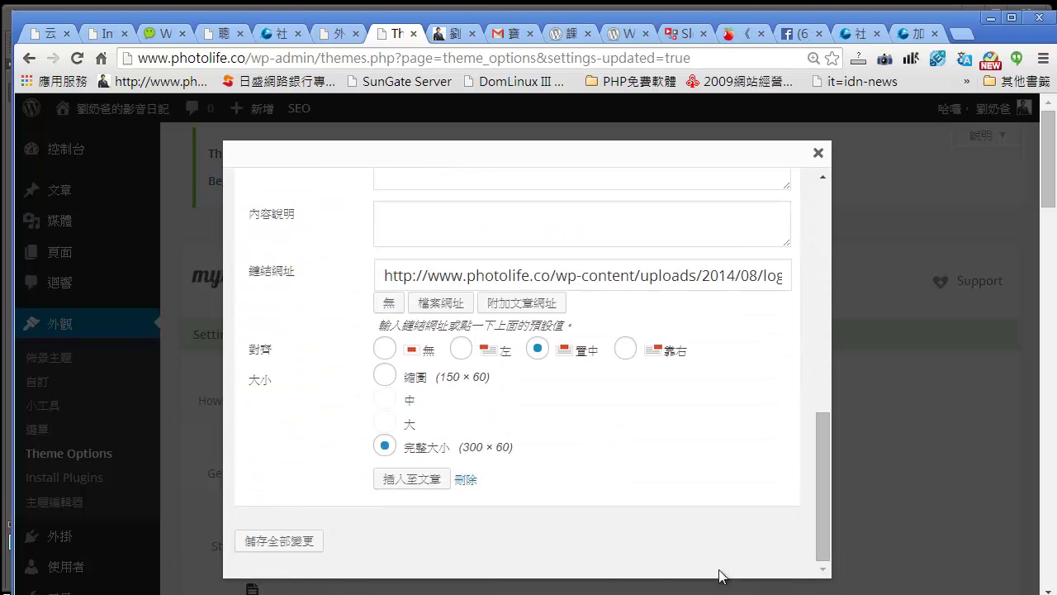
click(423, 479)
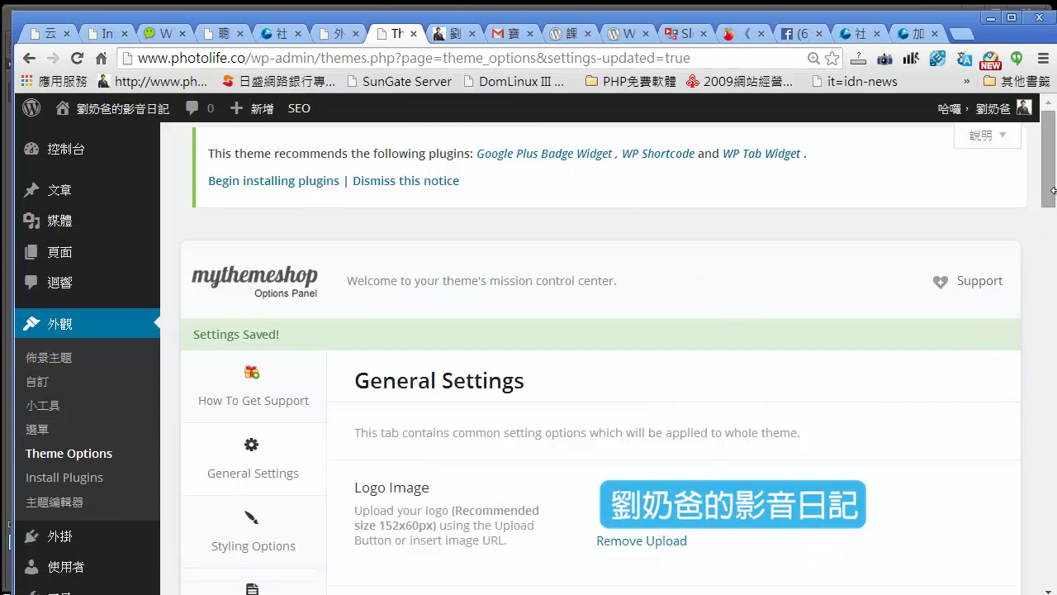
drag(1051, 197, 1051, 576)
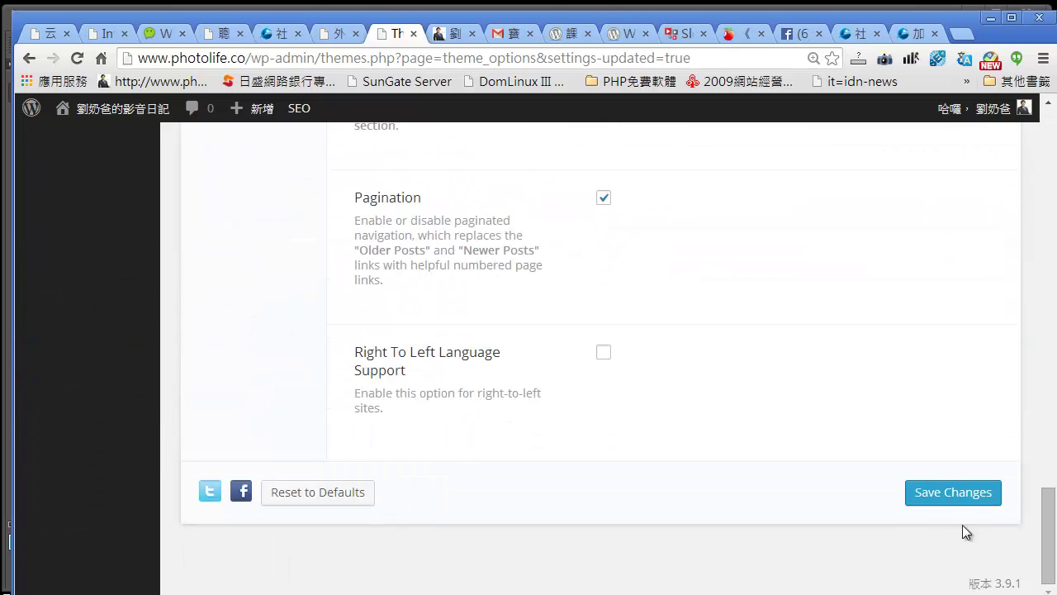
click(950, 492)
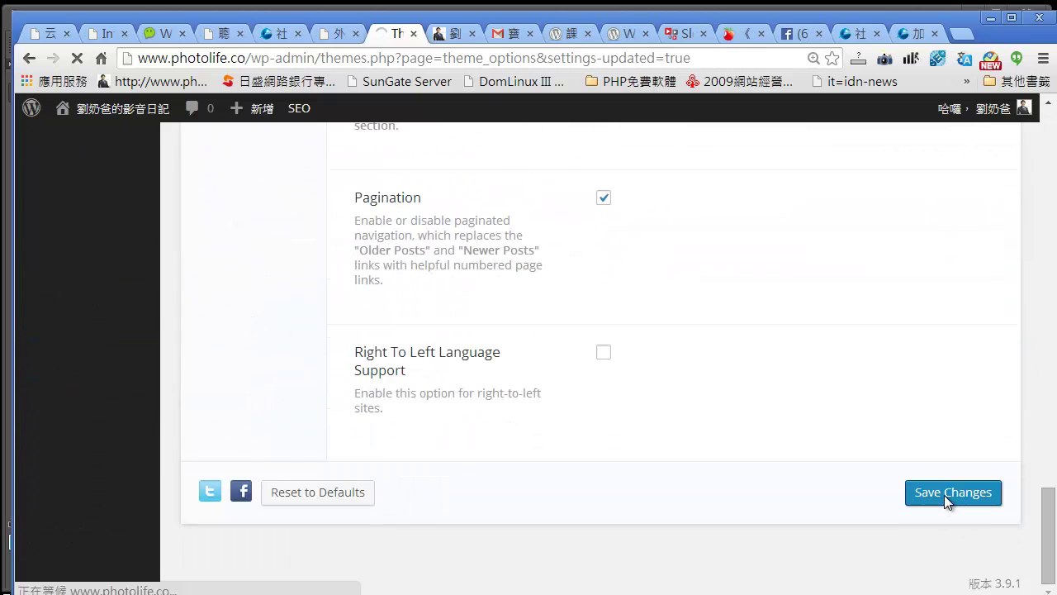
- Reload the site's front page and compare the header logo with the category labels on the posts
click(448, 34)
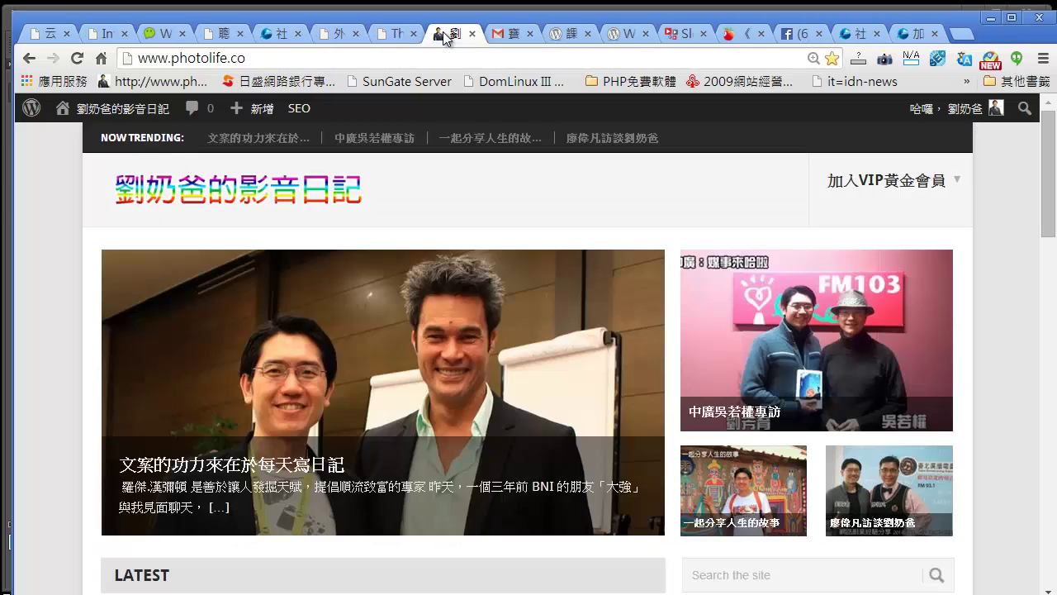
click(77, 59)
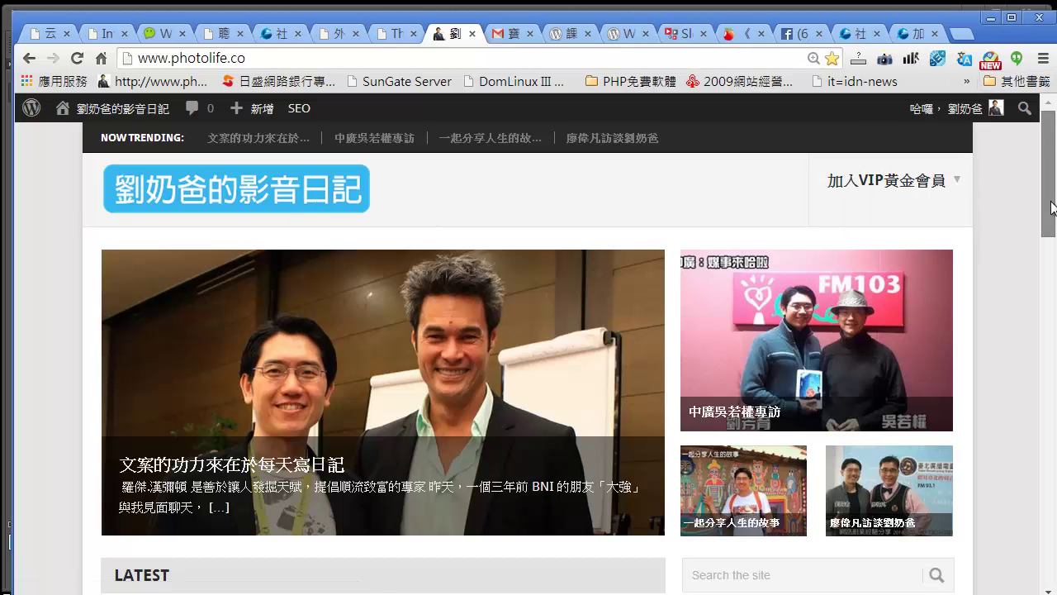
drag(1049, 224, 1037, 170)
scroll(1010, 224, down, 5)
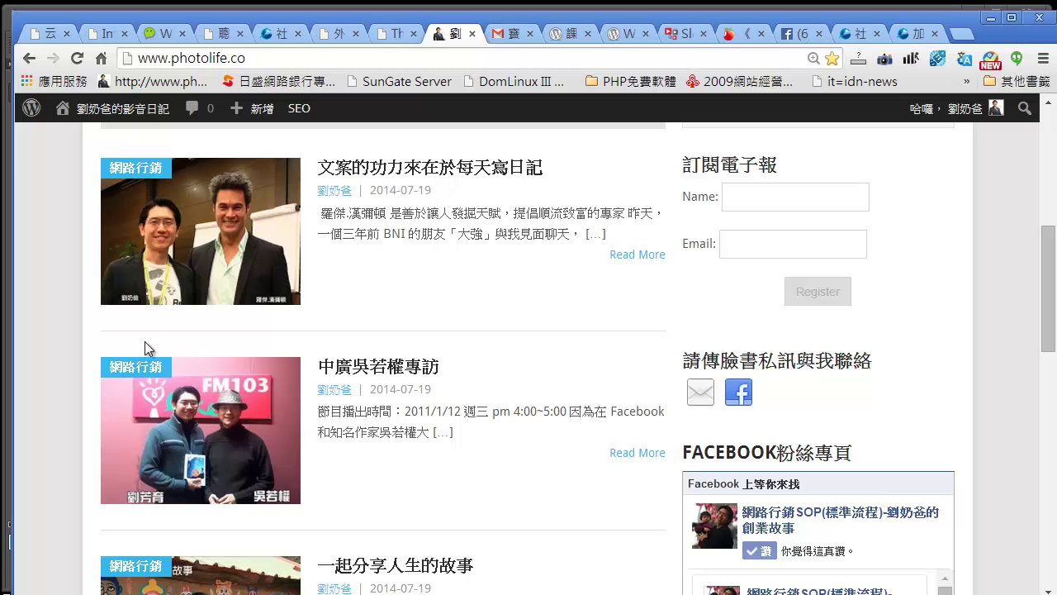
drag(1047, 350, 1047, 233)
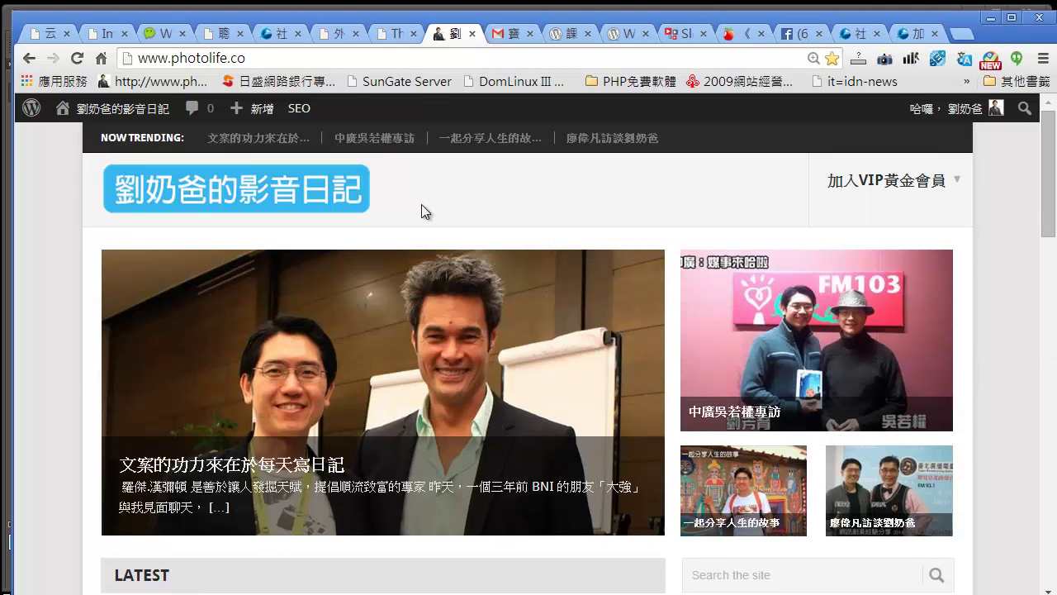